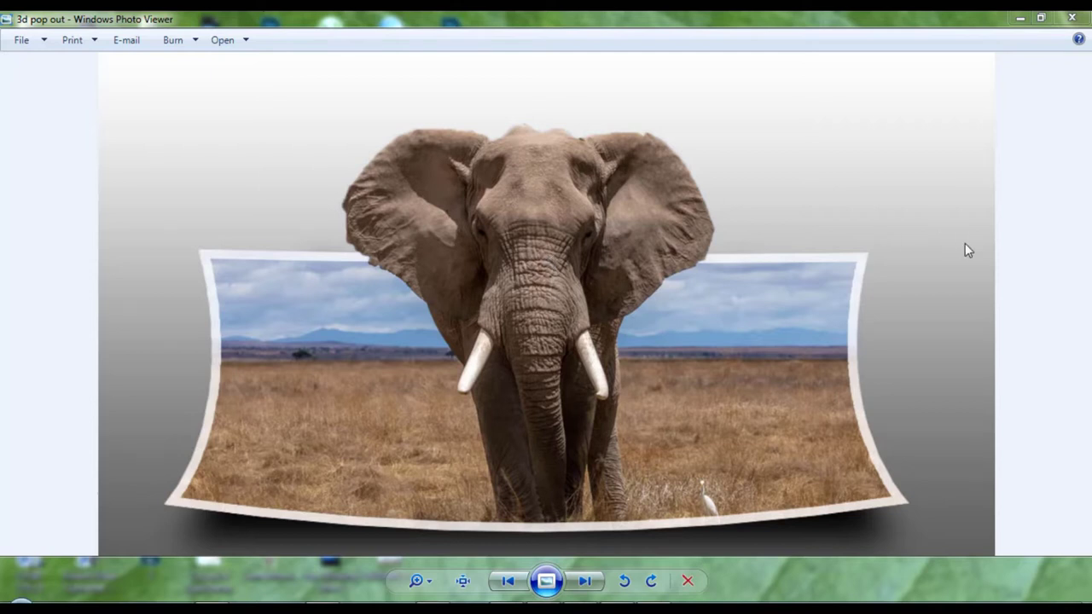
Minimize the finished elephant pop-out preview in Windows Photo Viewer.
click(1019, 18)
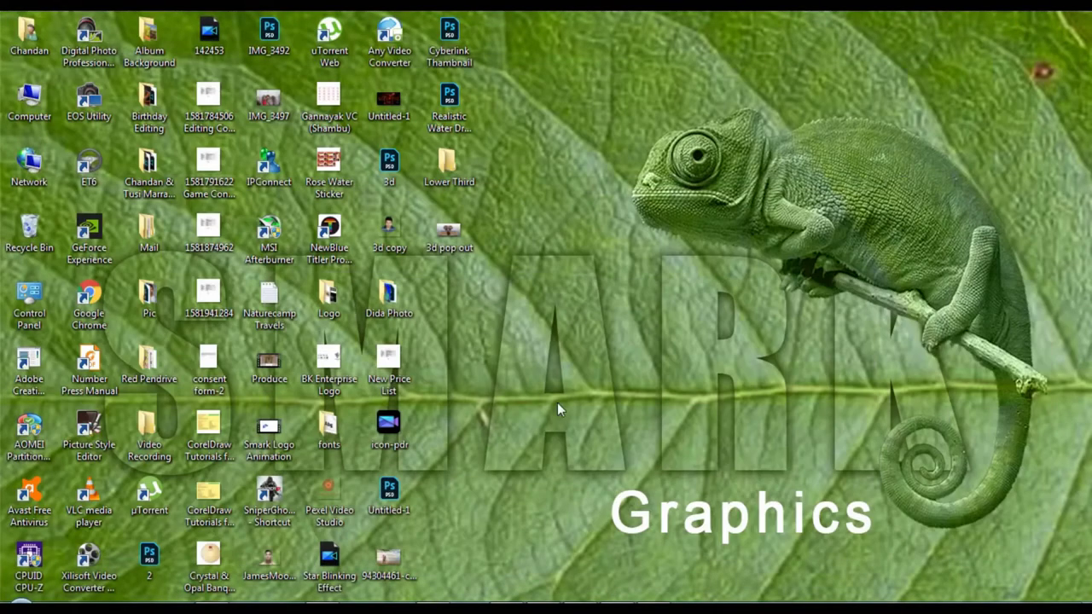
Restore the 3d Pop Out.psd window from the Photoshop taskbar button.
click(317, 546)
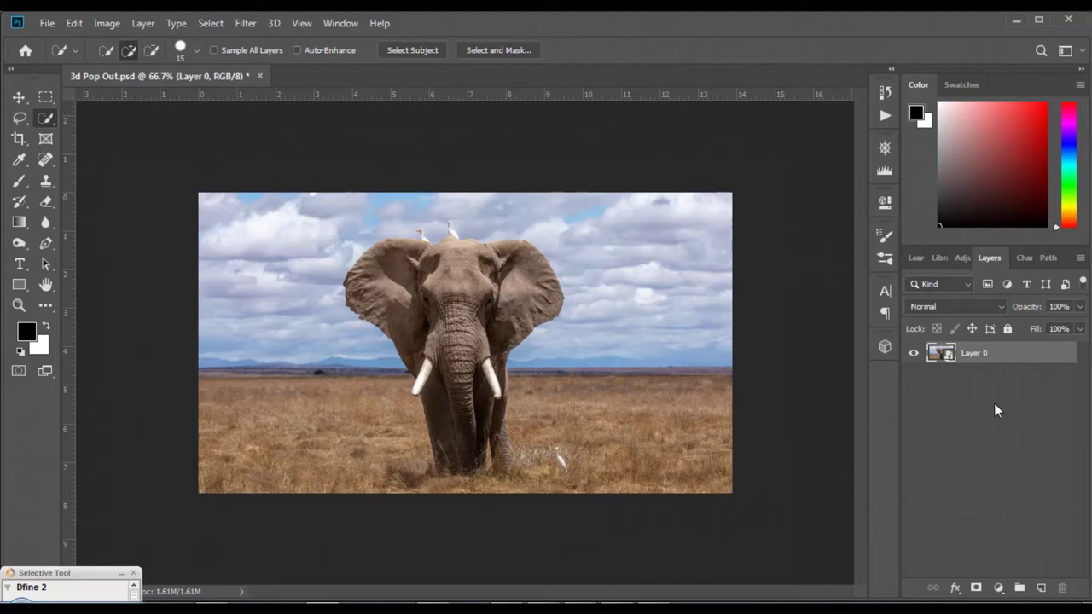
Duplicate Layer 0 twice with Ctrl+J, then select the original Layer 0.
key(ctrl+j)
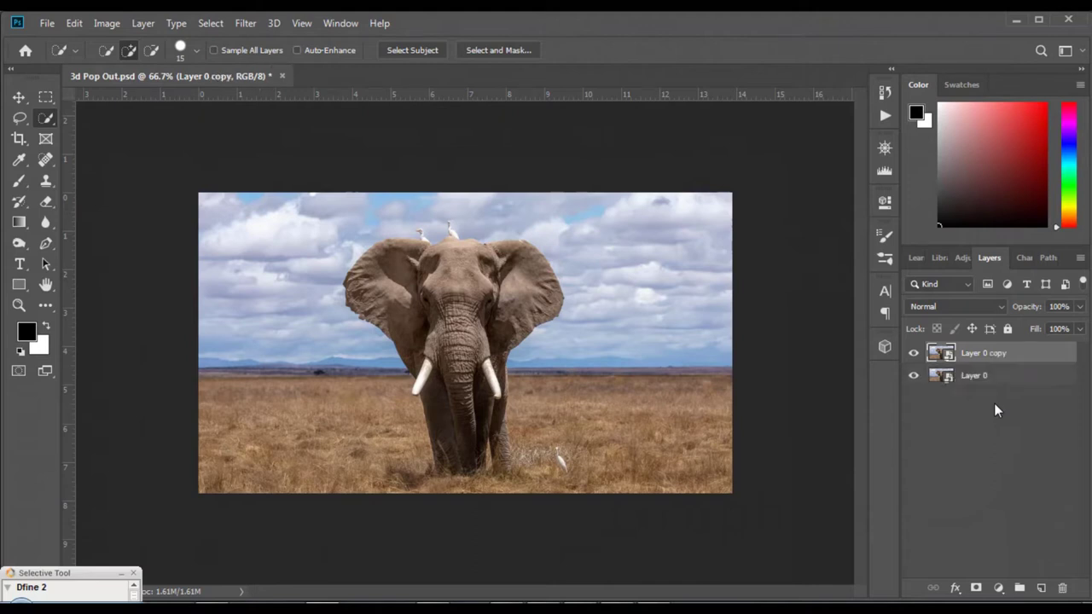
key(ctrl+j)
drag(994, 353, 996, 413)
click(996, 407)
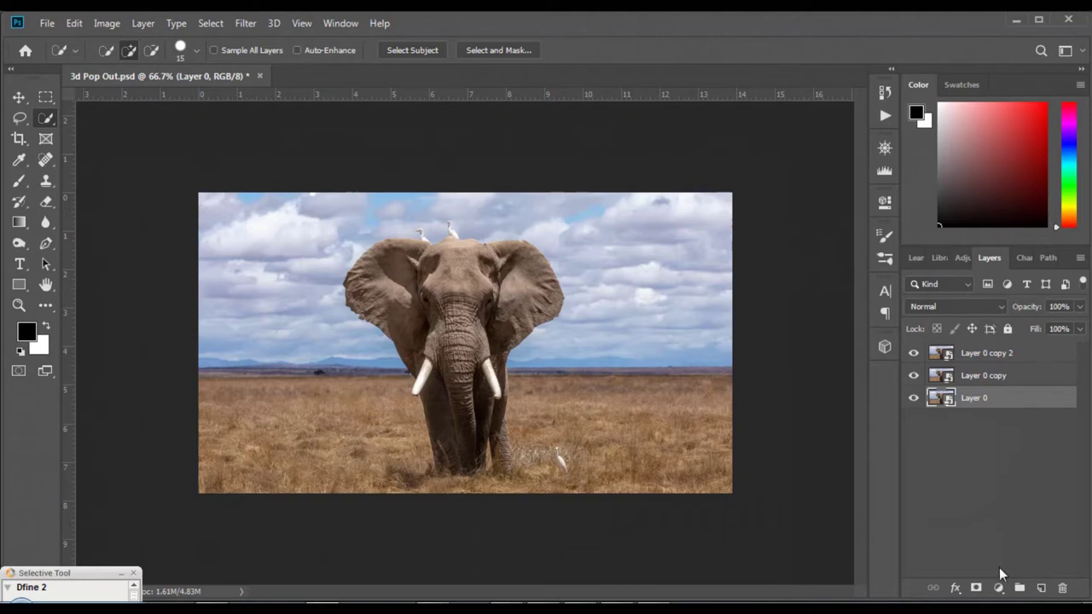
Add a Gradient fill layer above Layer 0 and give its dark stop a grey colour.
click(999, 588)
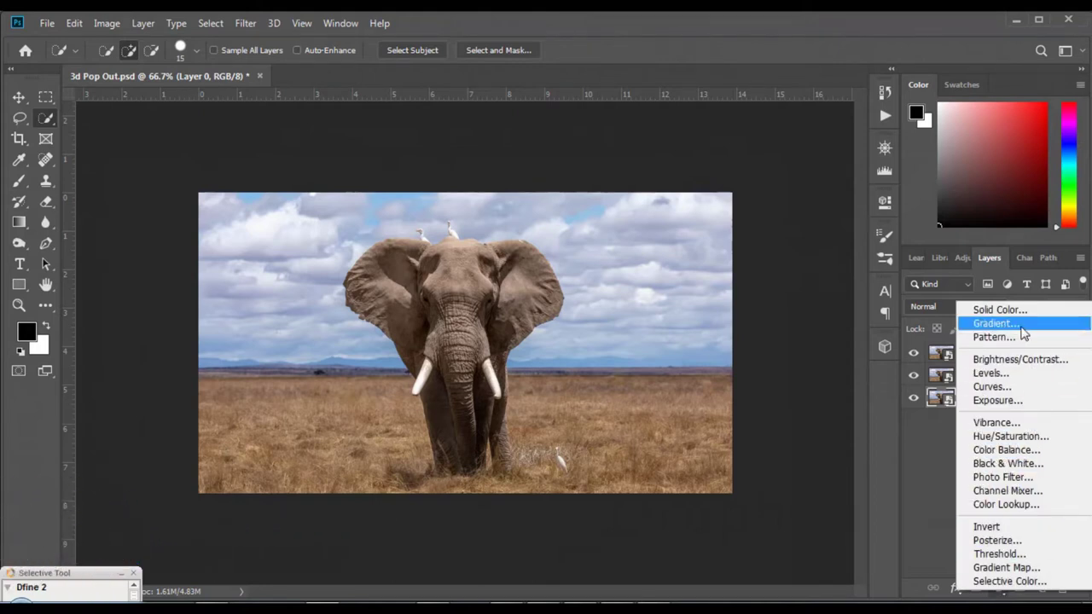
click(994, 323)
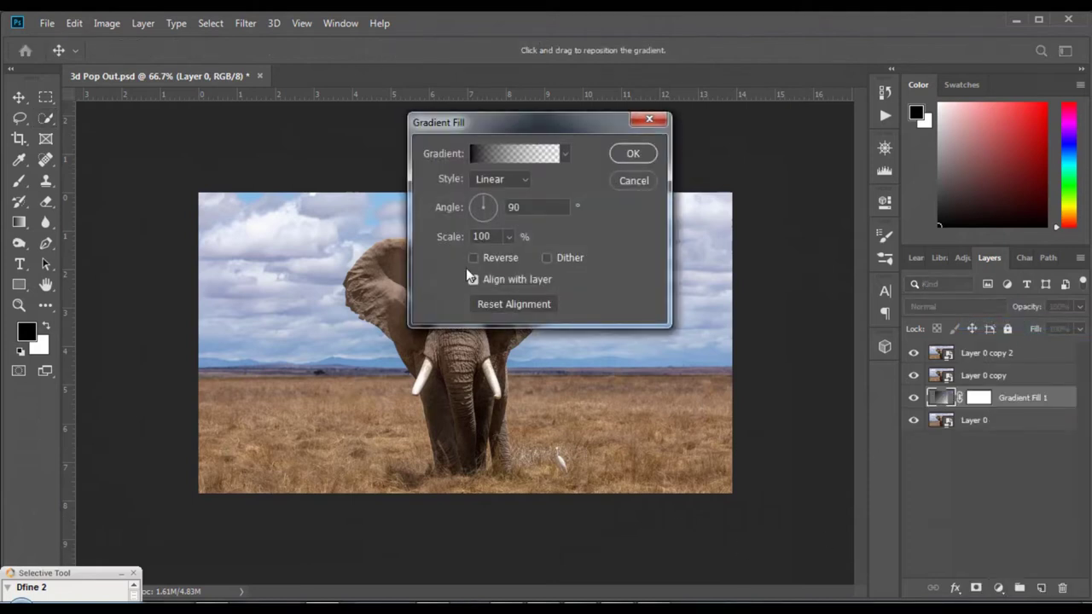
click(500, 157)
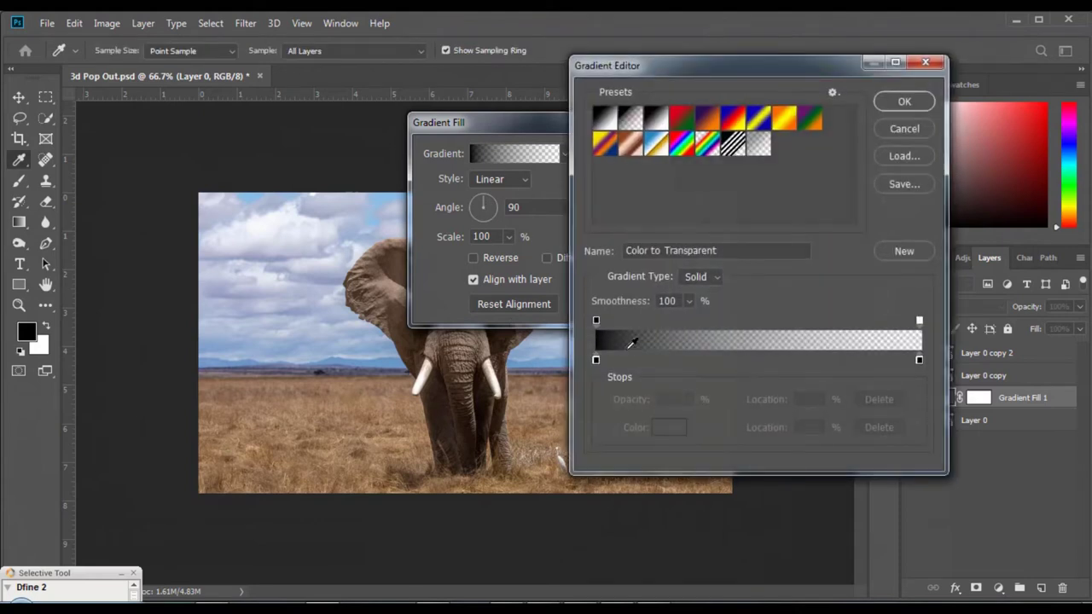
double_click(595, 360)
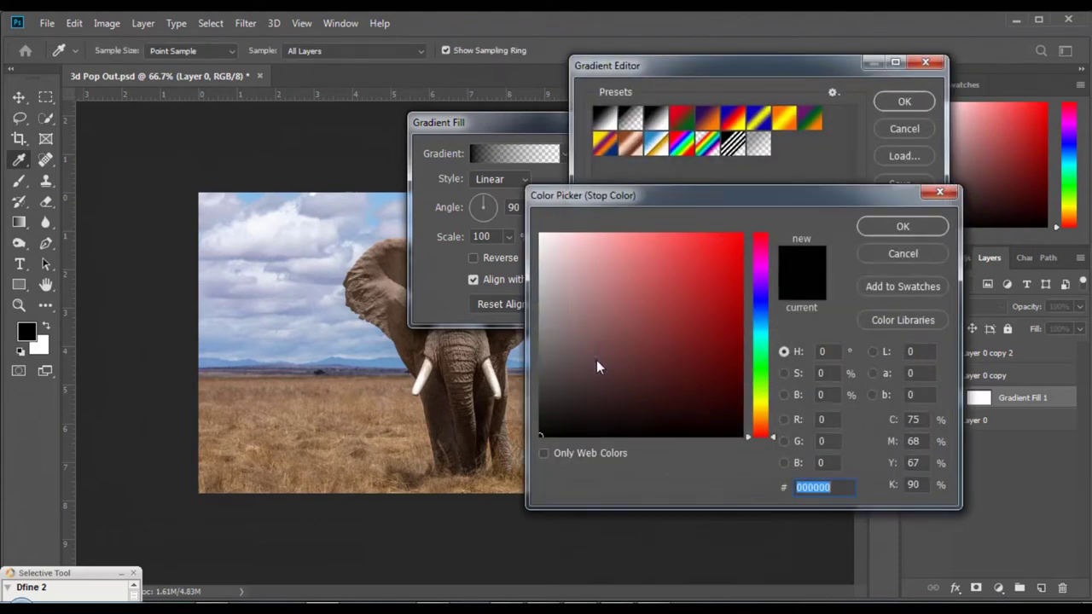
click(540, 371)
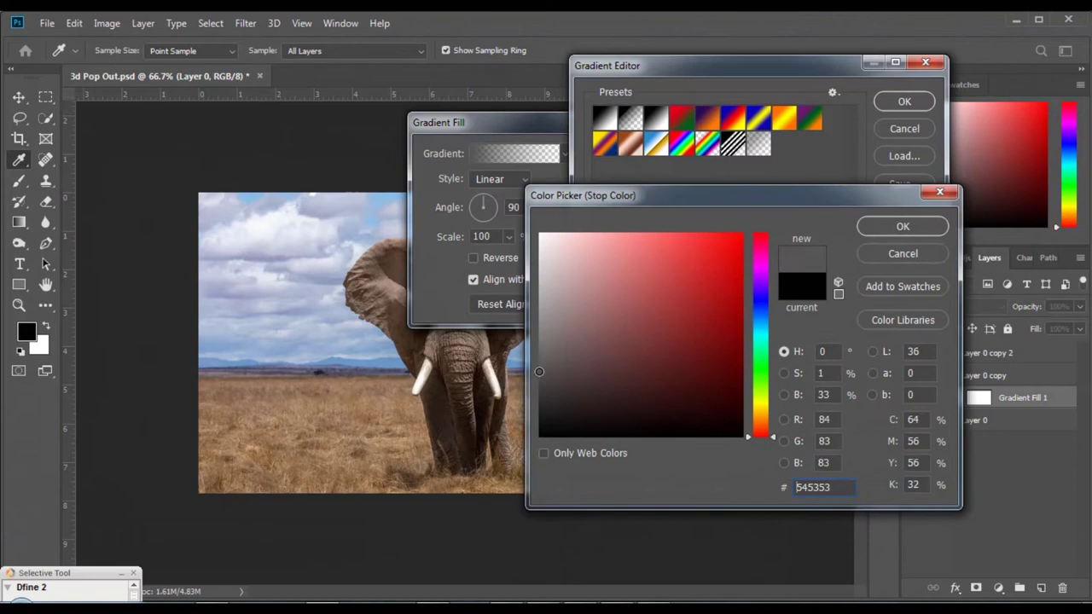
click(910, 229)
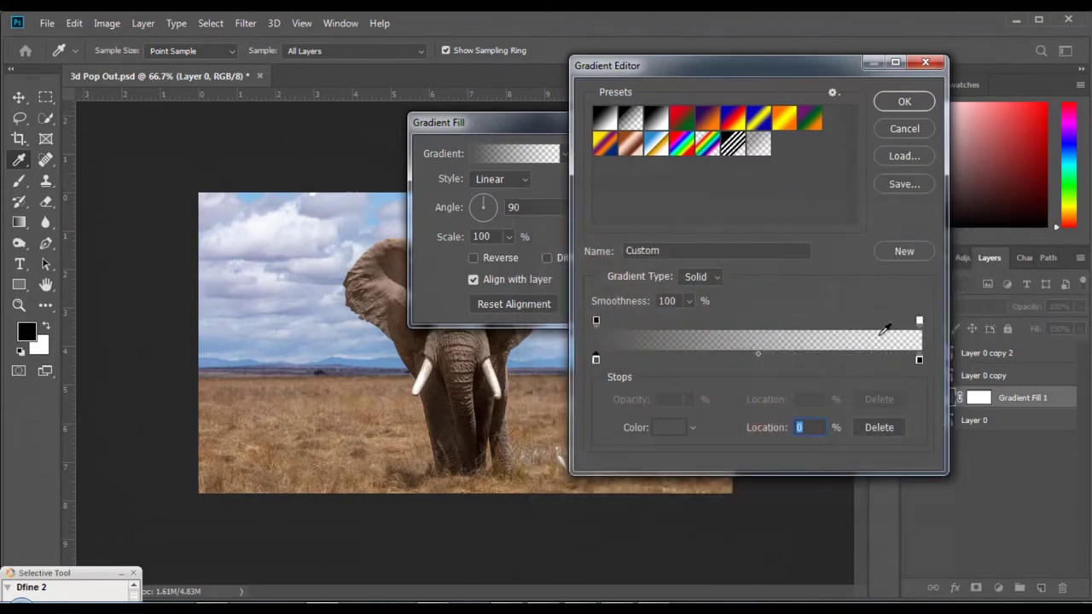
Use the black-to-white preset with the left stop at #525252 and apply the gradient.
click(600, 120)
click(597, 360)
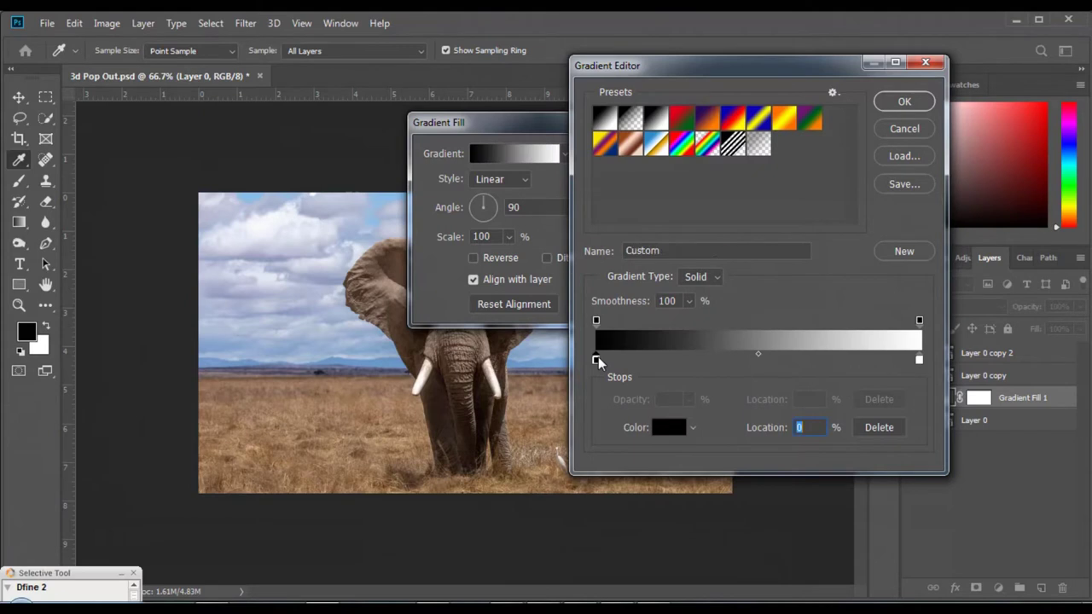
double_click(598, 359)
click(538, 371)
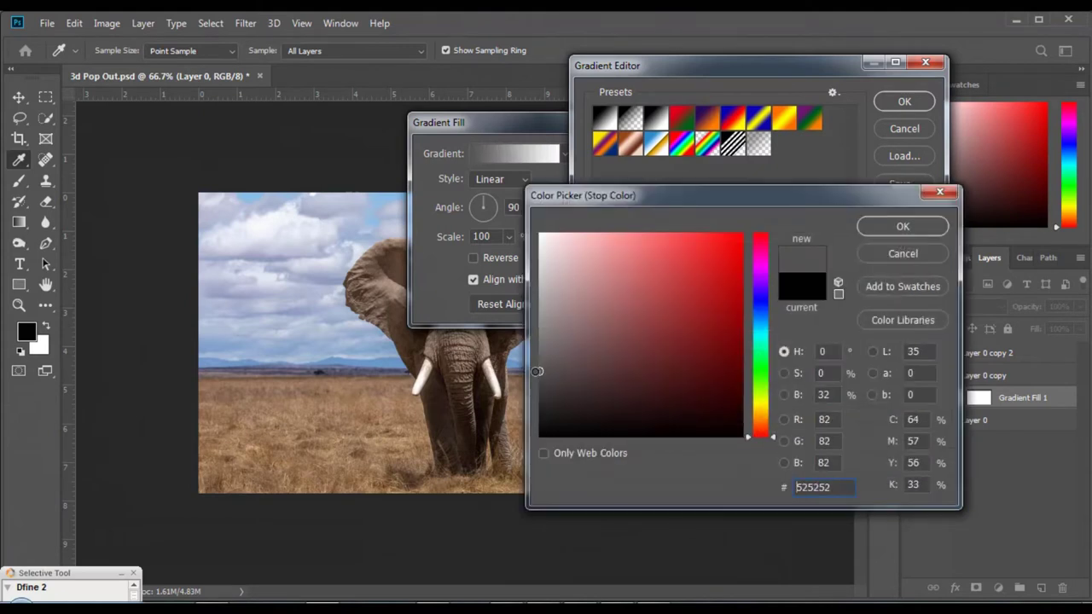
click(889, 240)
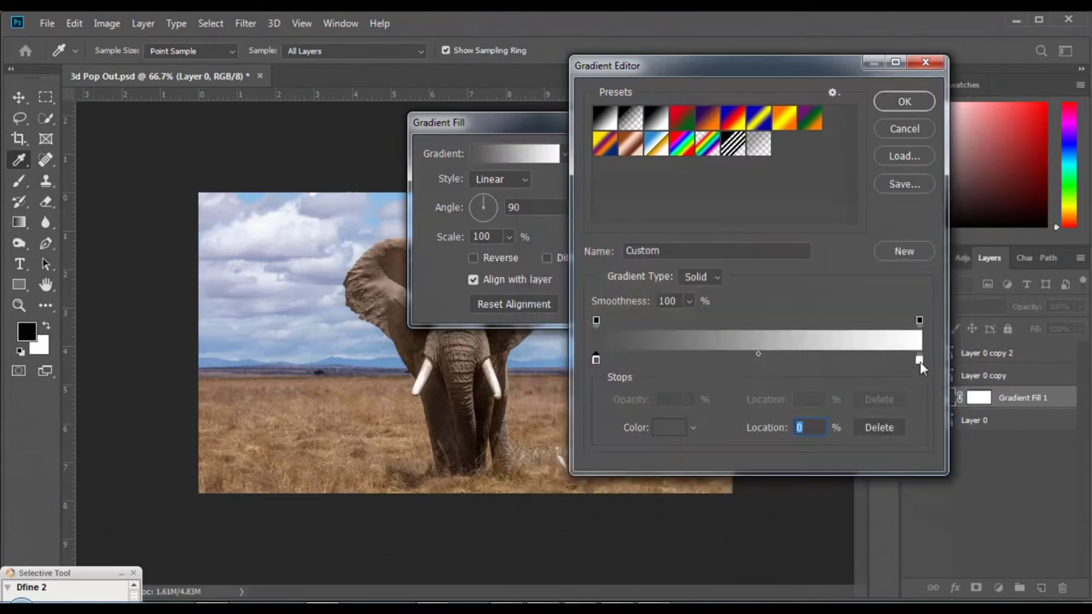
click(904, 103)
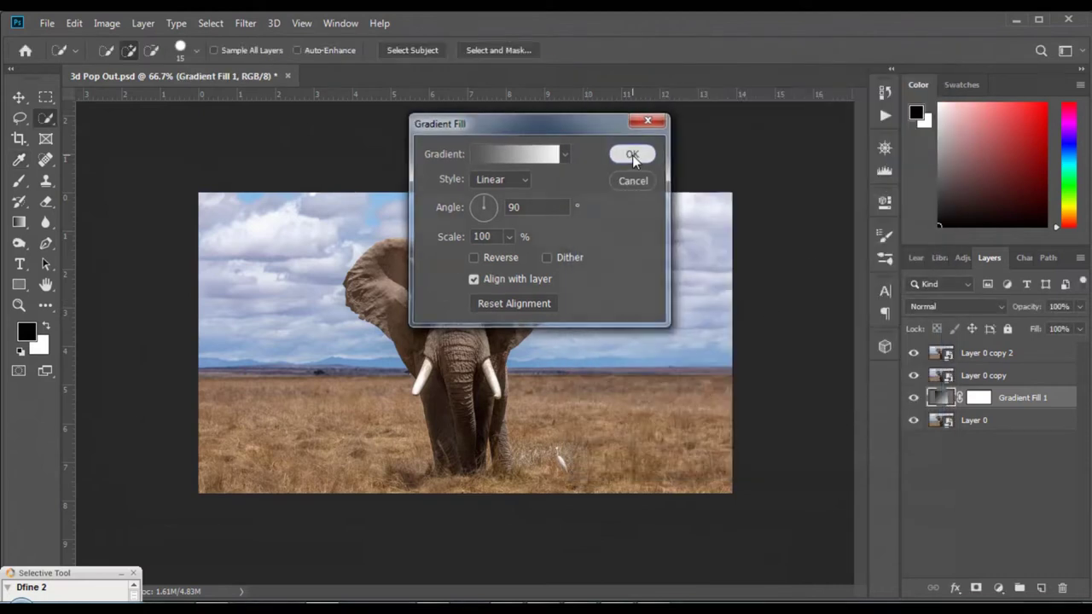
click(632, 156)
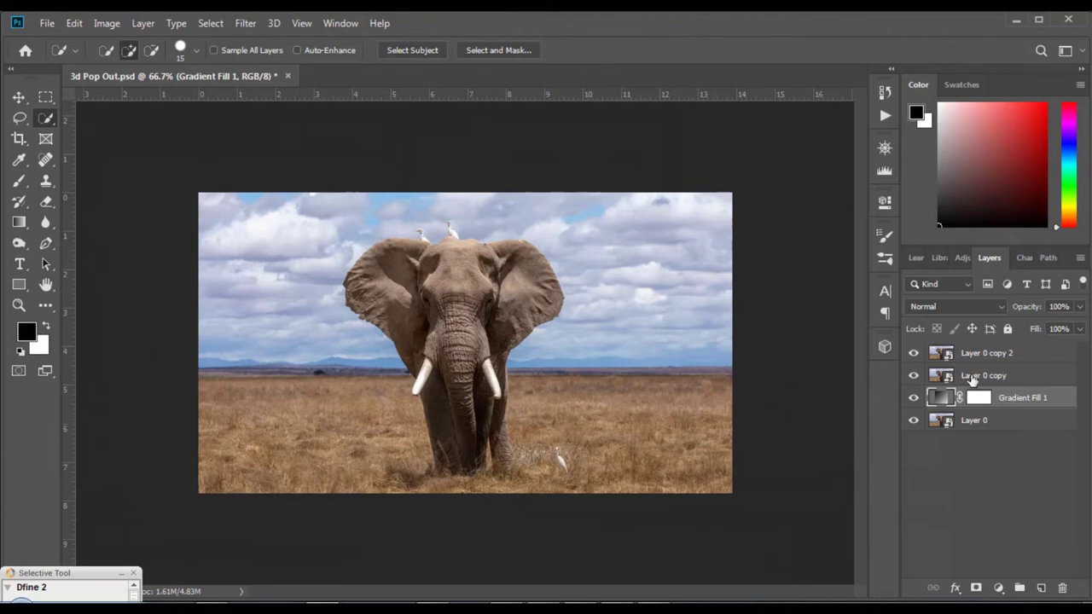
Hide Layer 0 copy 2 and marquee-select the lower photo on Layer 0 copy.
click(914, 352)
click(979, 381)
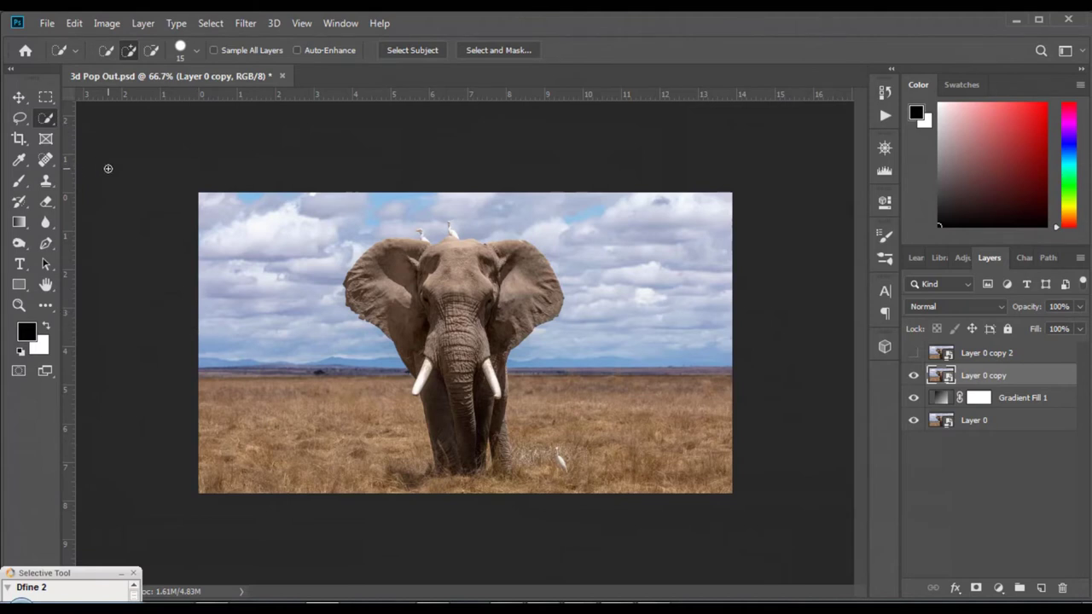
click(46, 99)
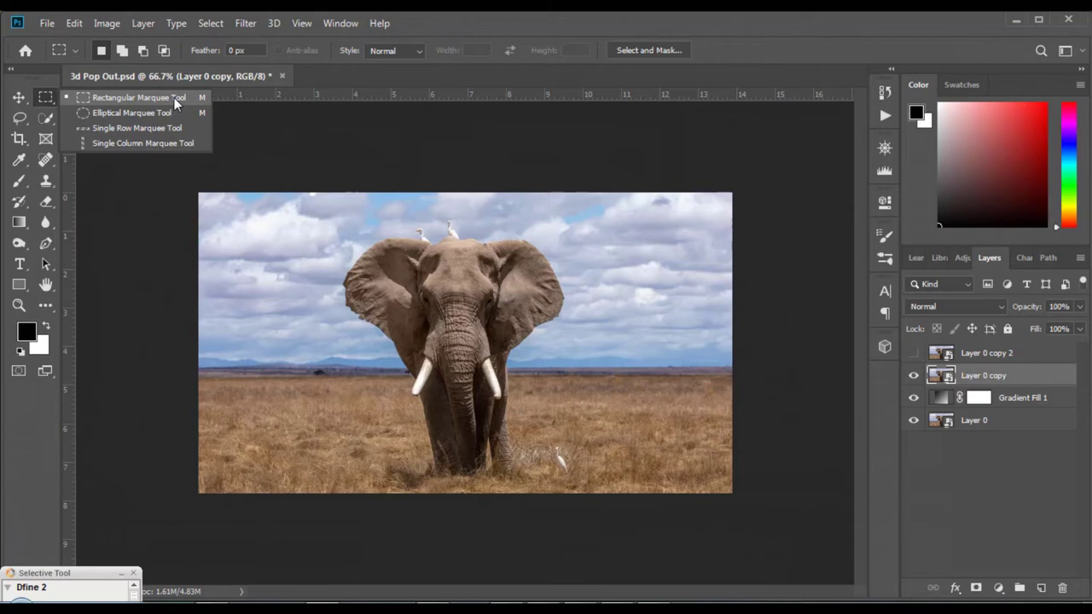
click(175, 101)
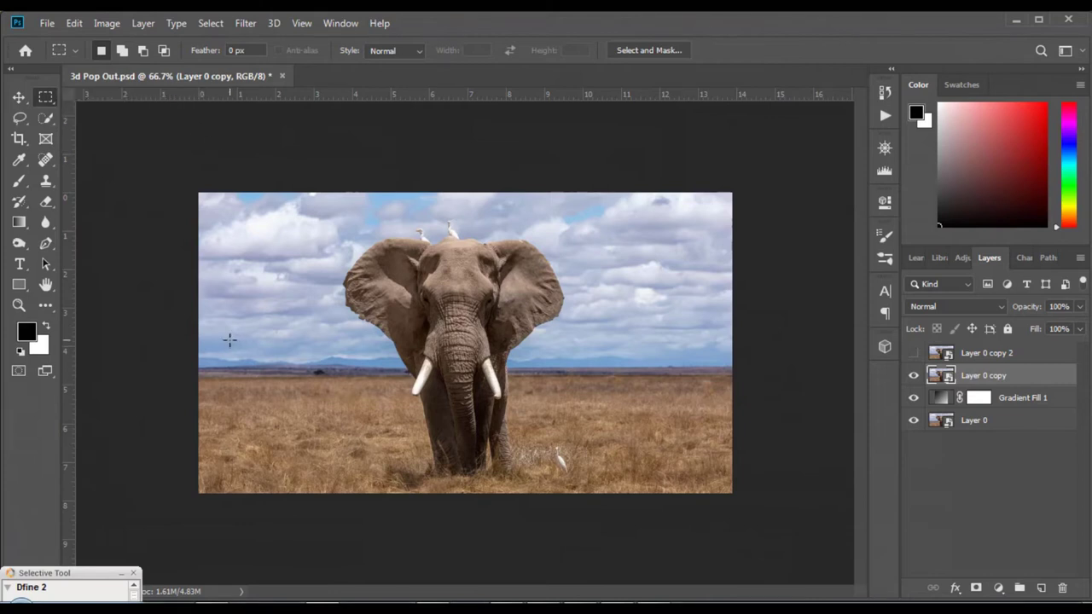
mouse_move(226, 328)
mouse_down()
mouse_move(688, 447)
mouse_move(680, 482)
mouse_up()
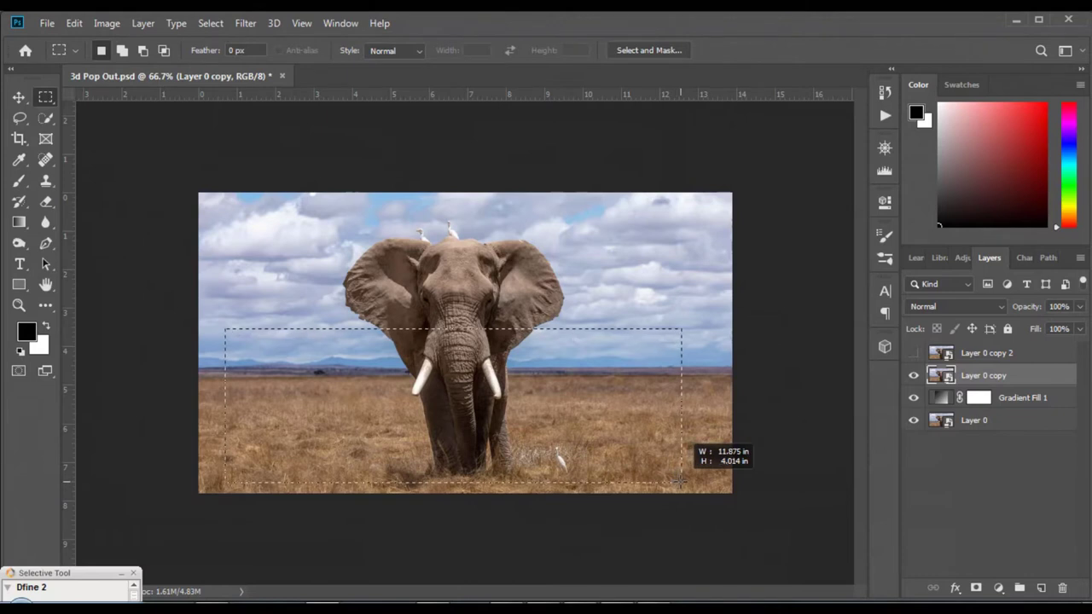
drag(680, 482, 681, 481)
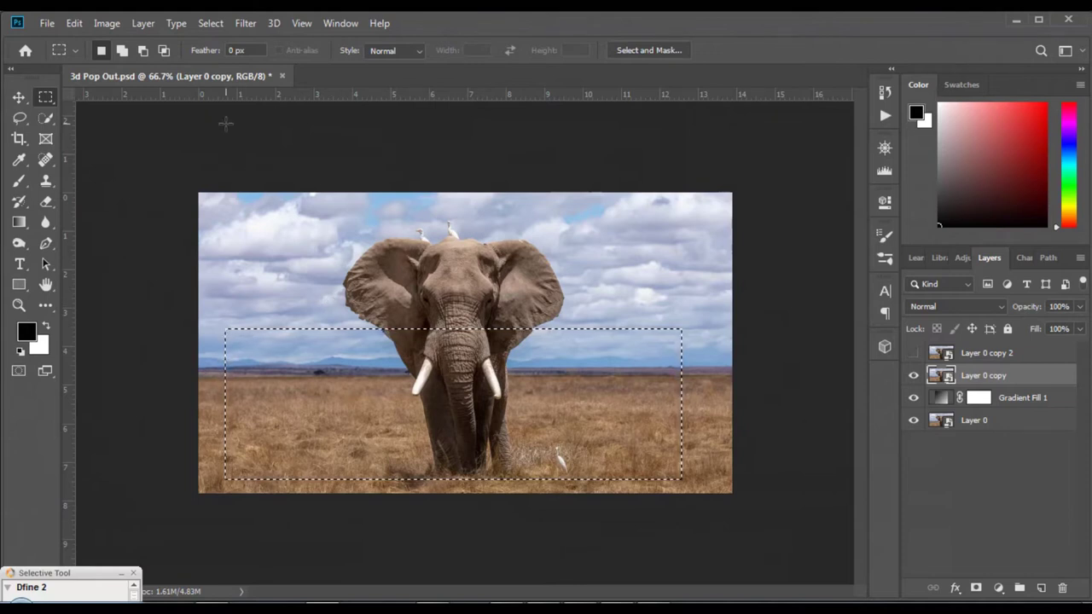
click(211, 26)
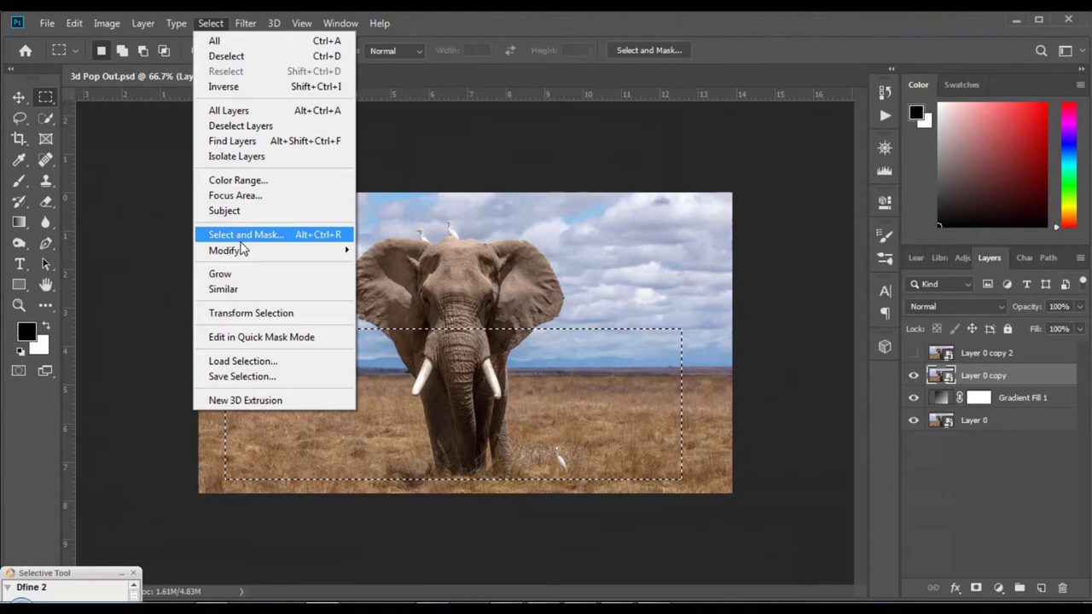
Transform the selection, pulling top corners inward and bottom corners outward, then commit.
click(284, 316)
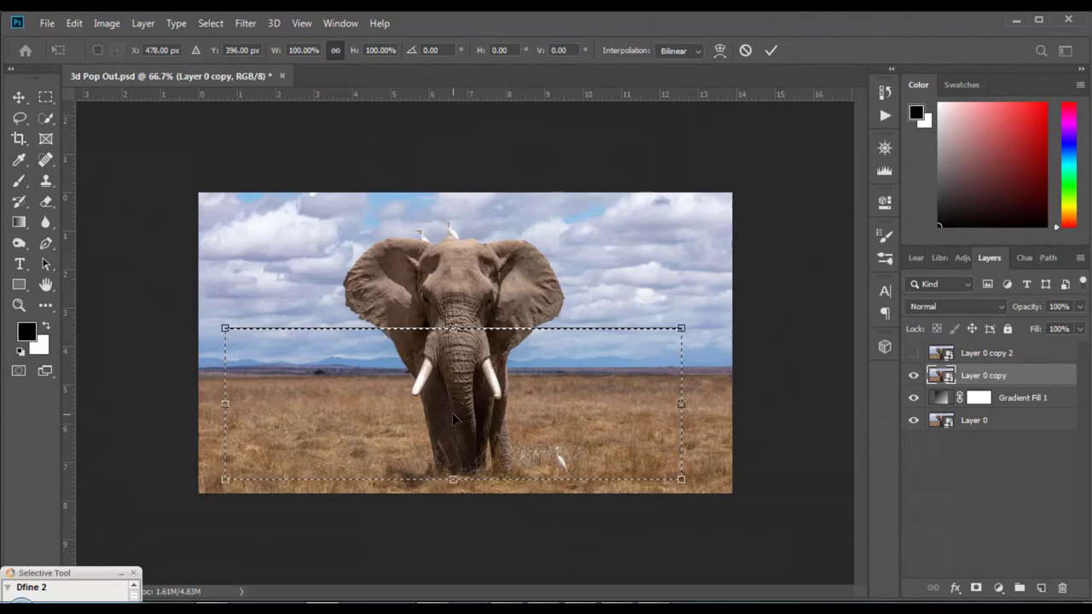
right_click(395, 375)
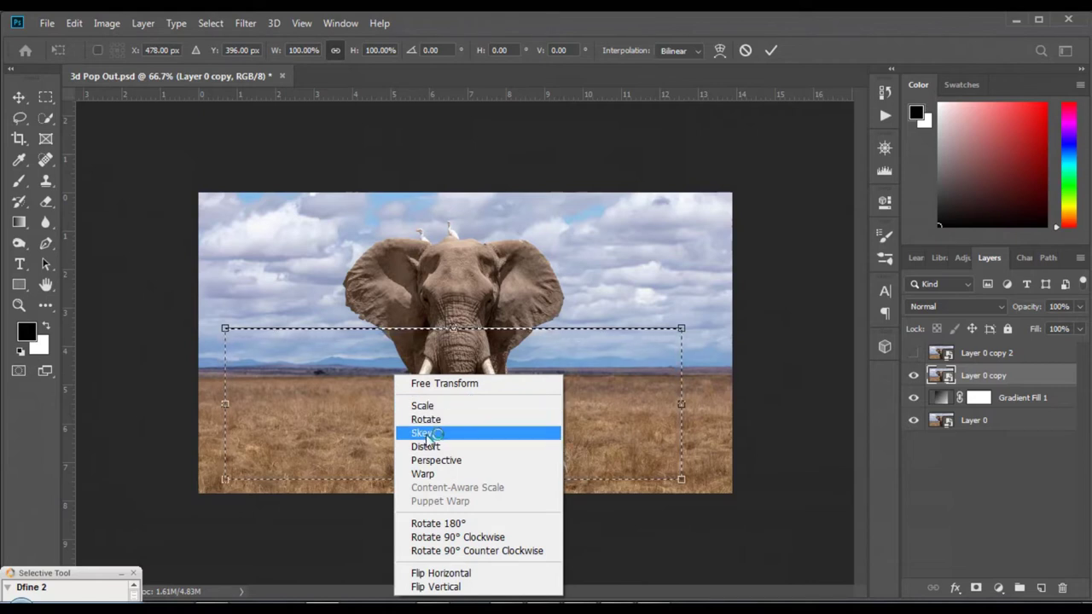
click(449, 435)
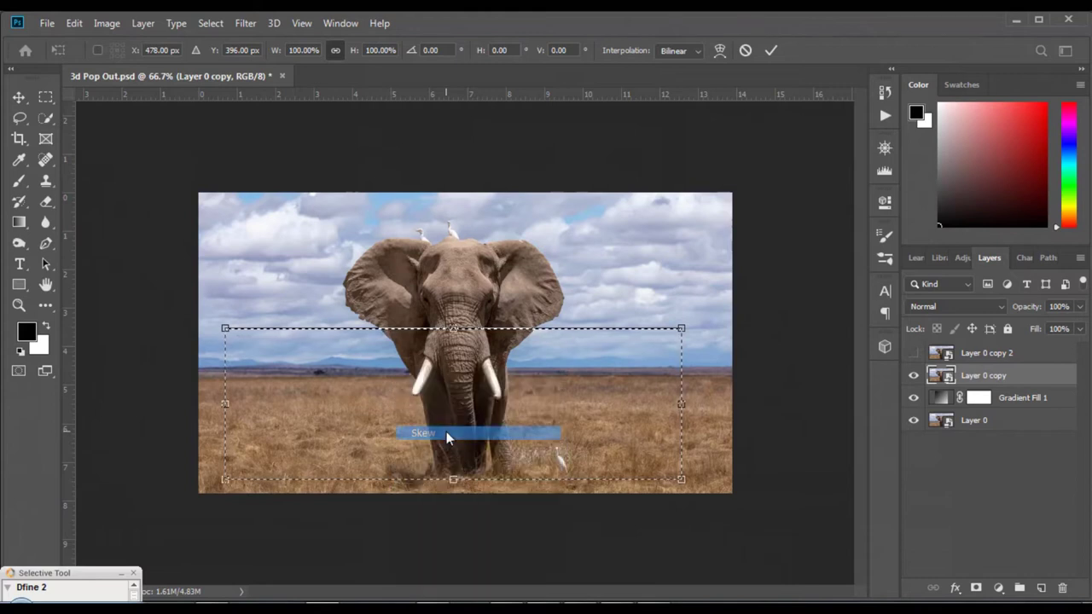
drag(225, 328, 273, 332)
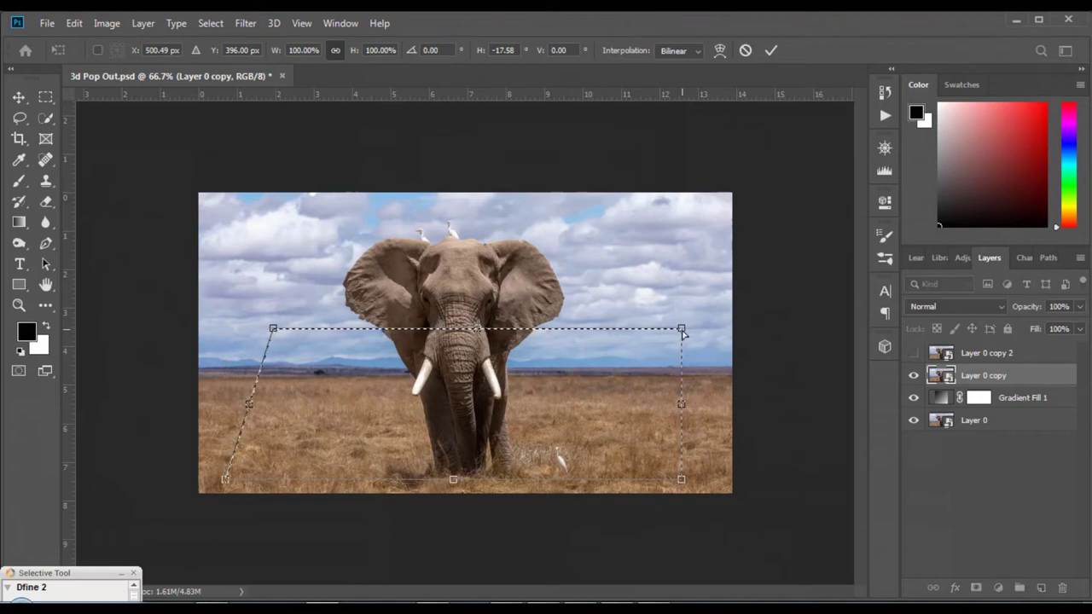
drag(683, 333, 635, 333)
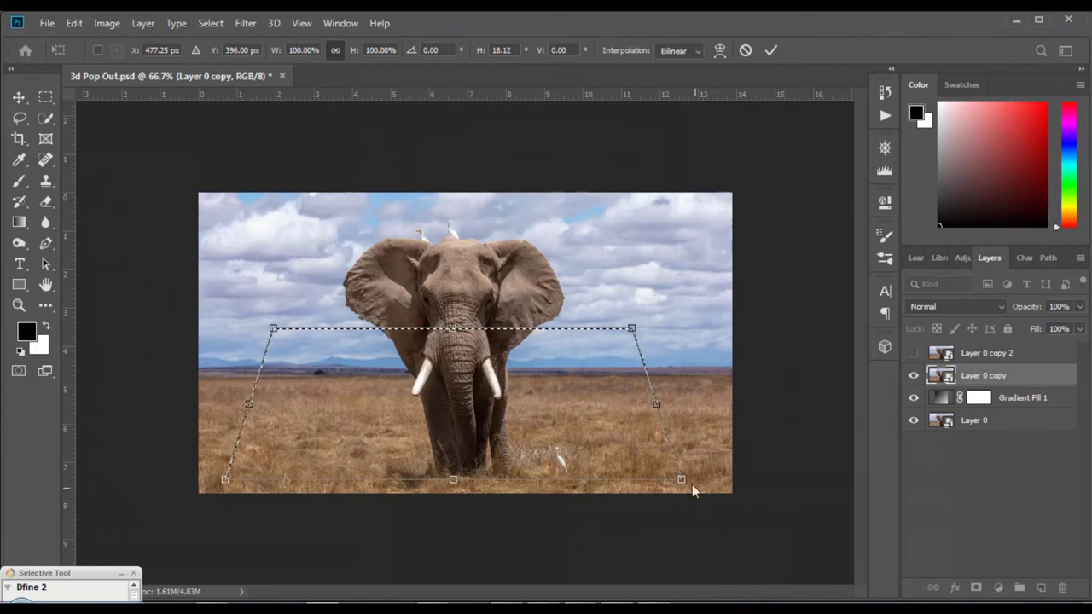
drag(687, 484, 696, 484)
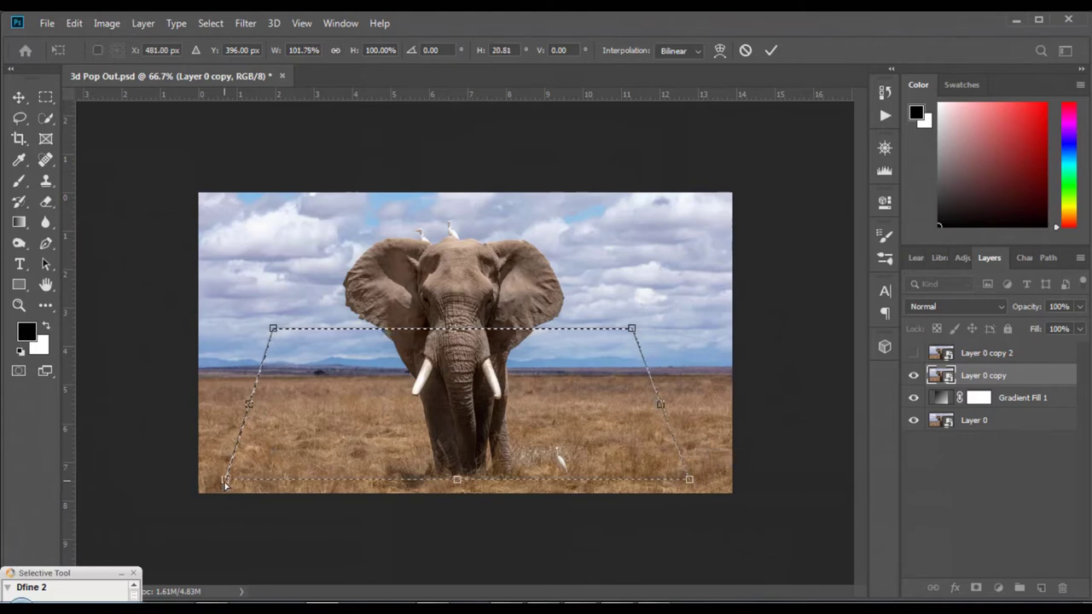
drag(225, 481, 221, 484)
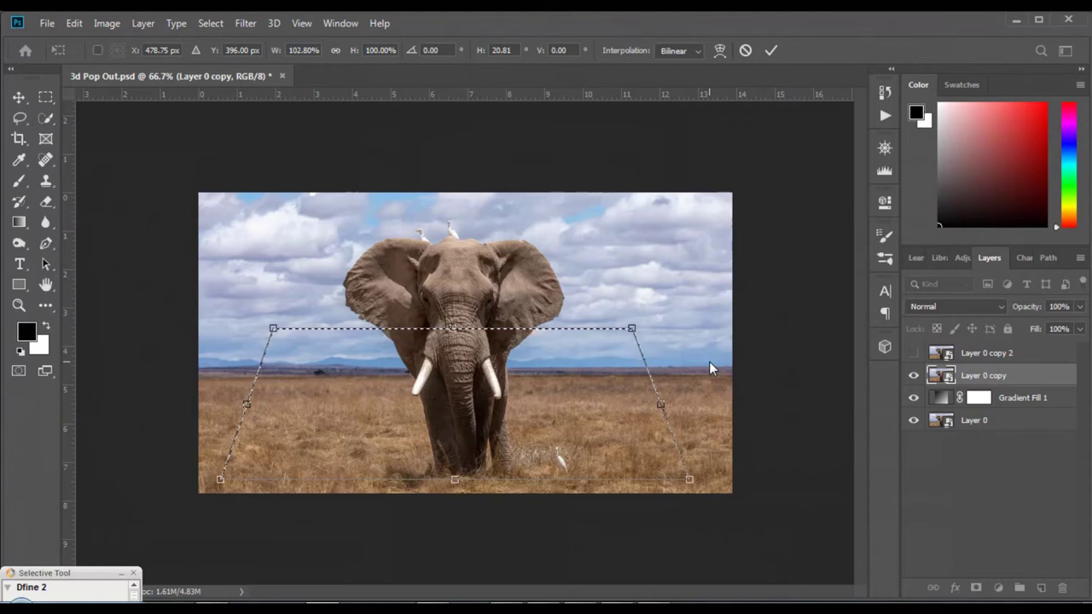
key(Return)
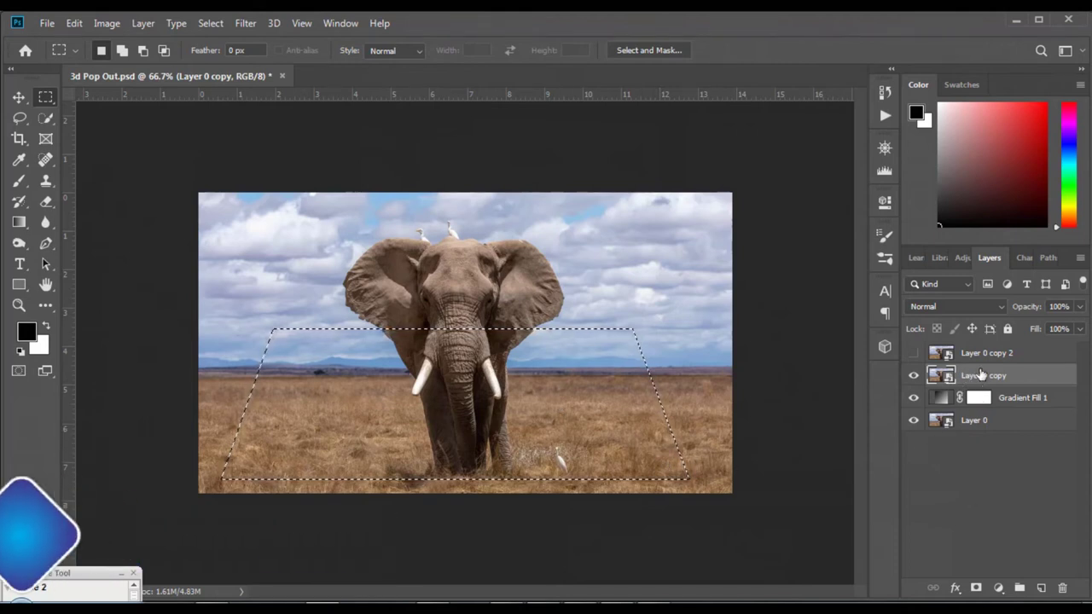
Add a layer mask to Layer 0 copy from the trapezoid selection.
click(976, 589)
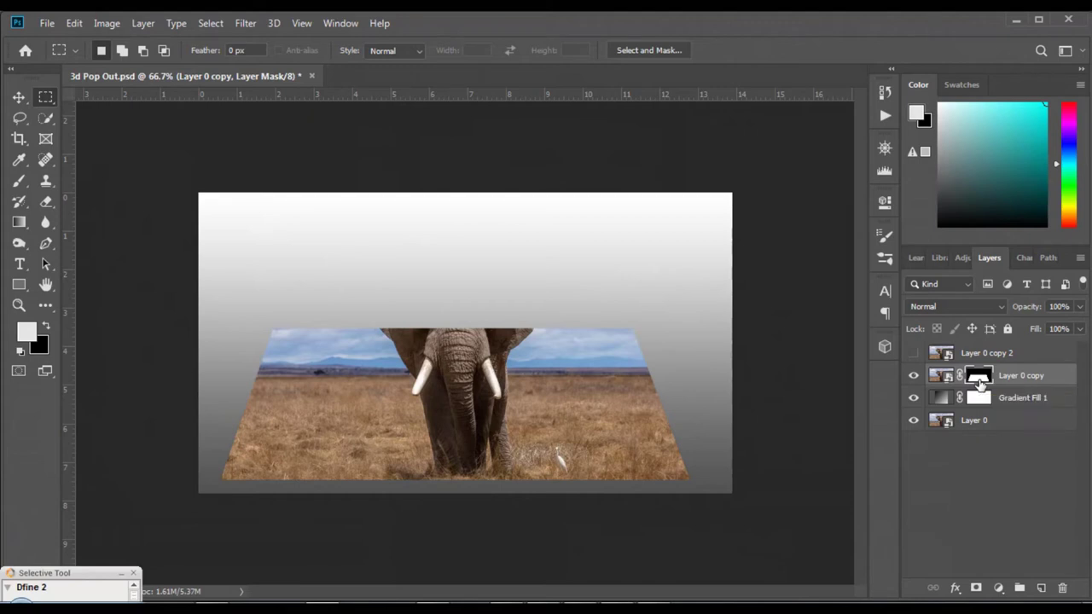
click(957, 589)
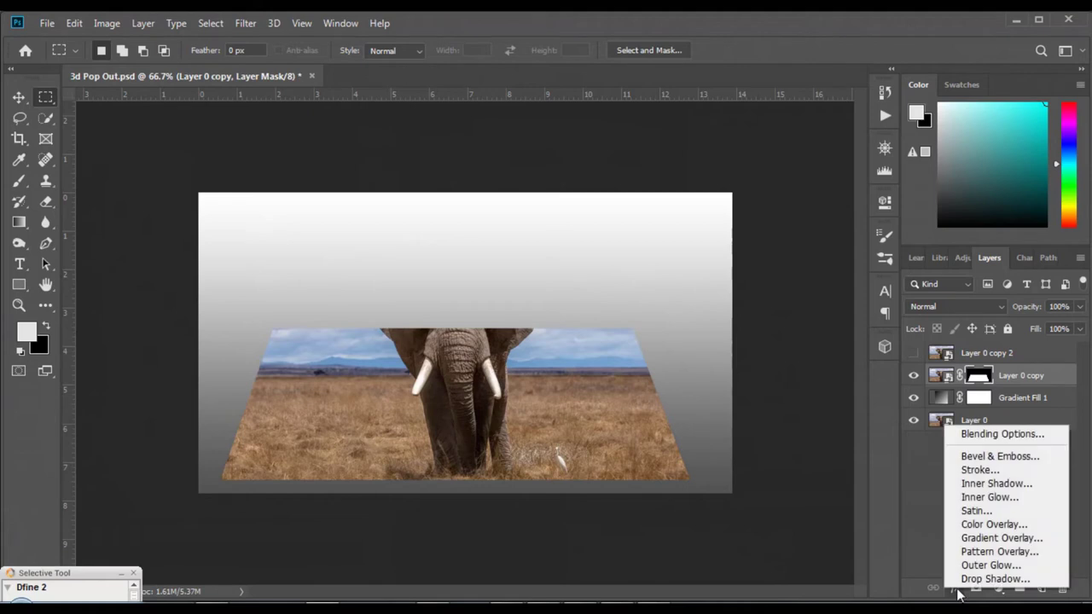
Give Layer 0 copy a white inside Stroke effect, adjusting its size.
click(1003, 471)
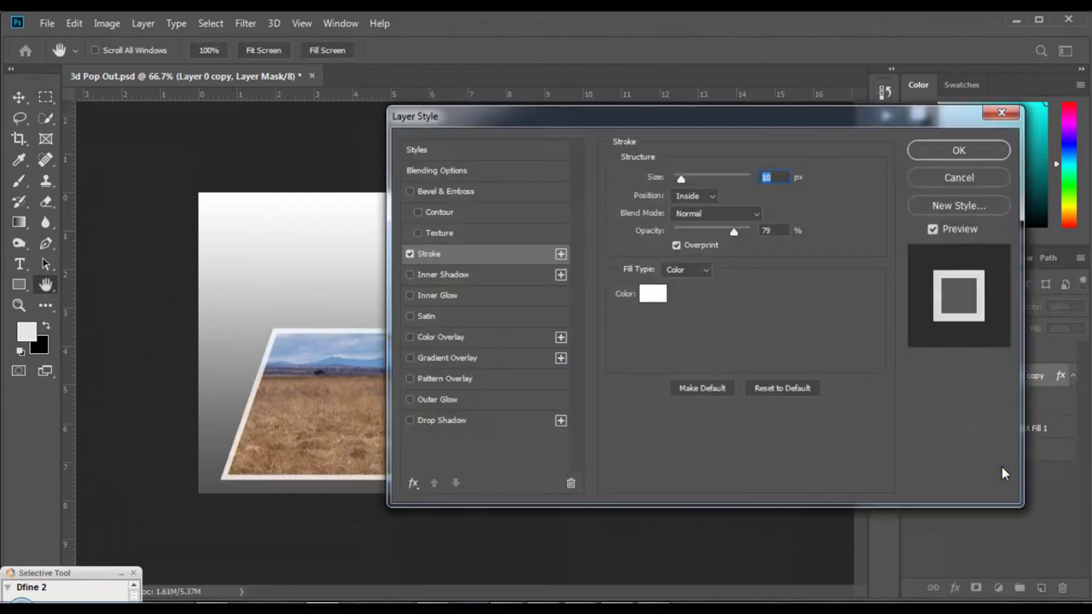
drag(517, 116, 773, 137)
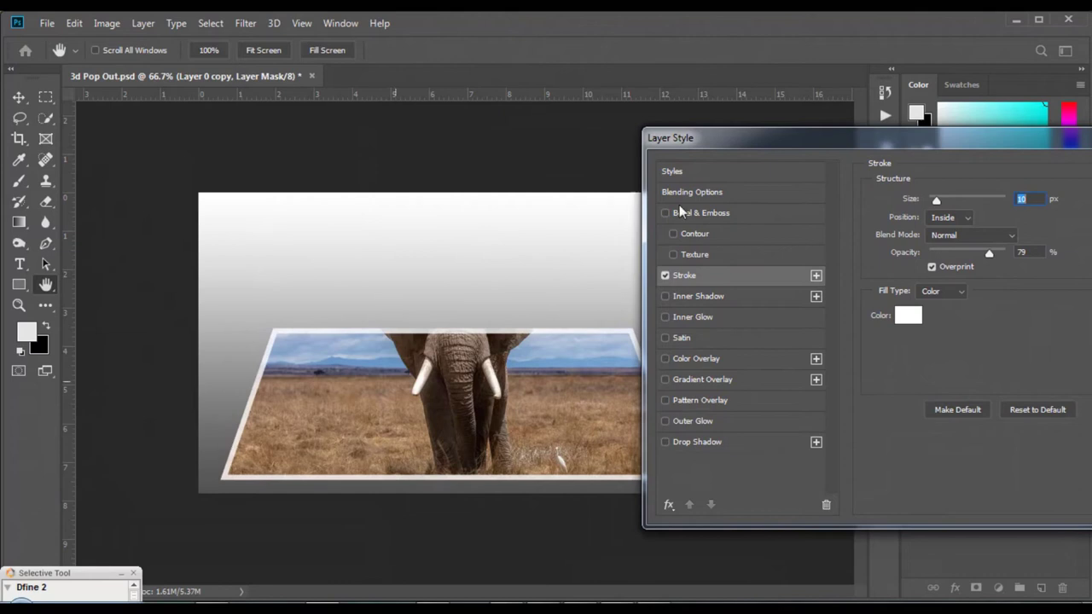
drag(761, 145, 567, 148)
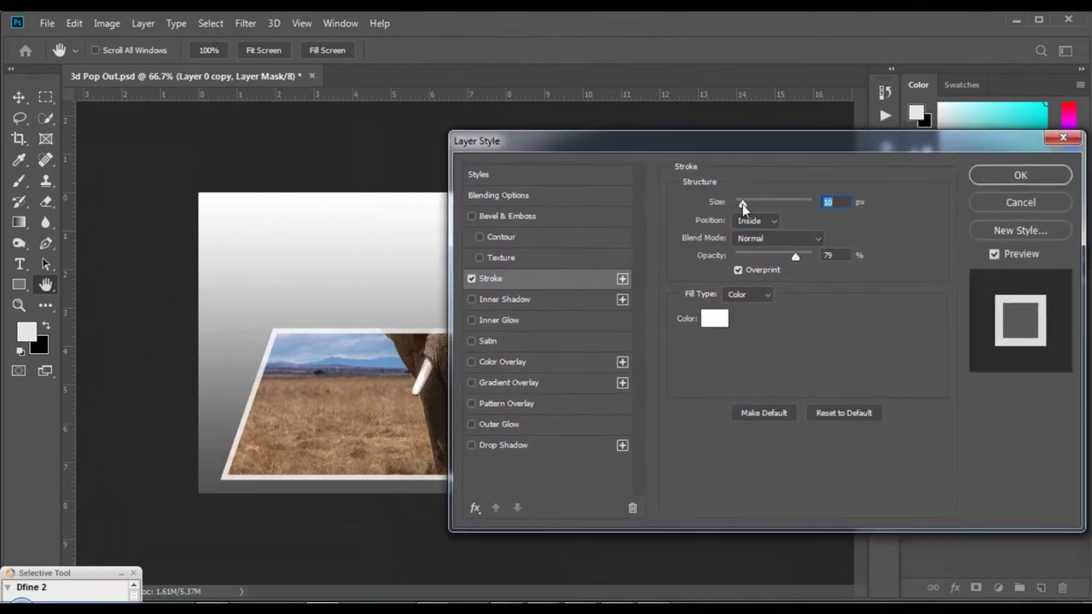
drag(745, 203, 742, 206)
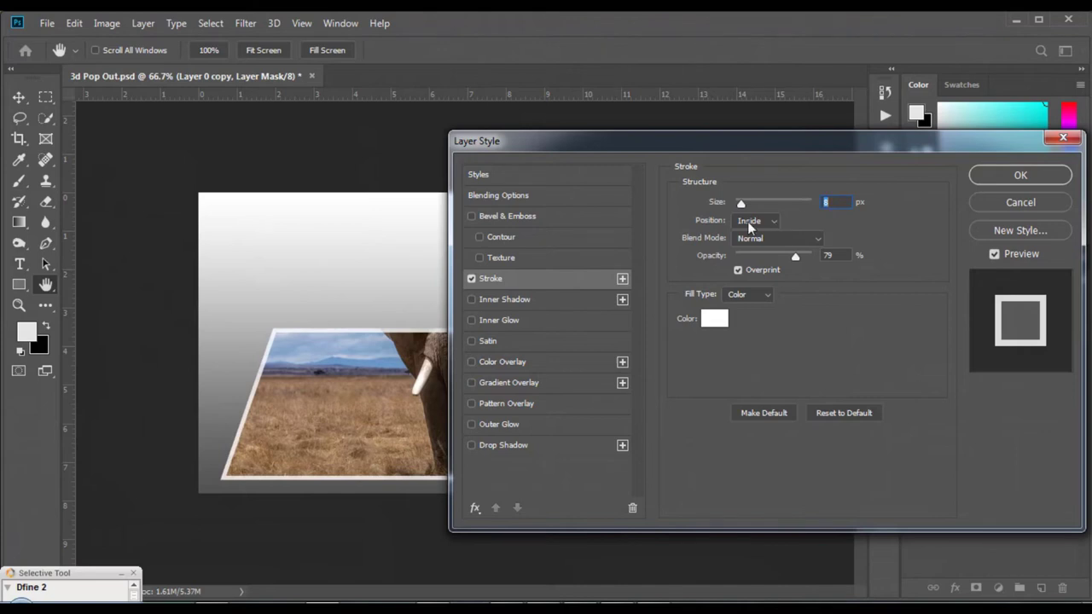
click(1022, 176)
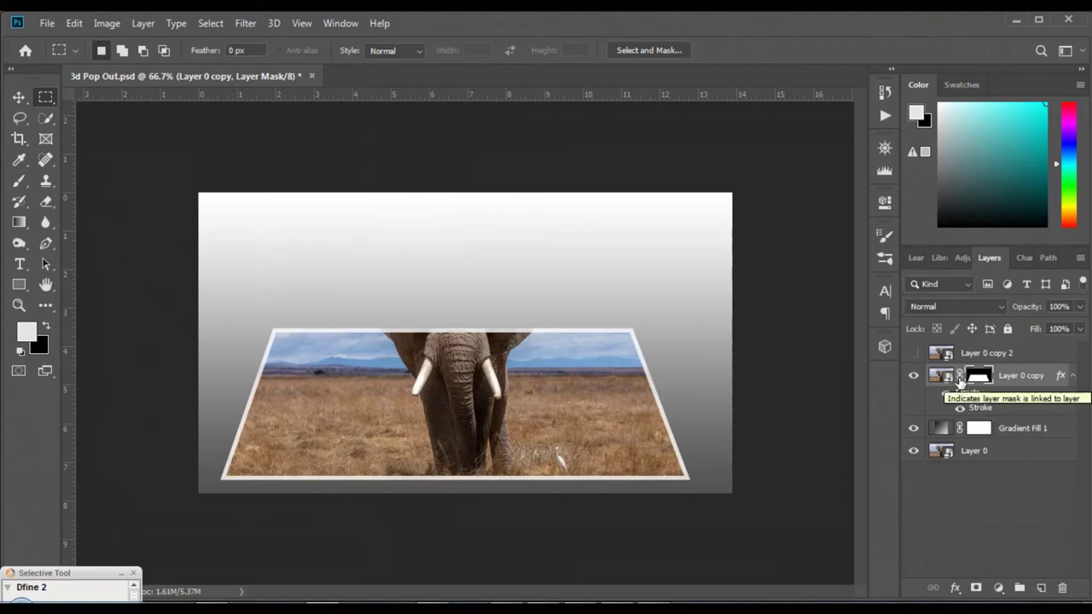
Unlink Layer 0 copy's mask and Ctrl-click its thumbnail to load the trapezoid.
click(960, 376)
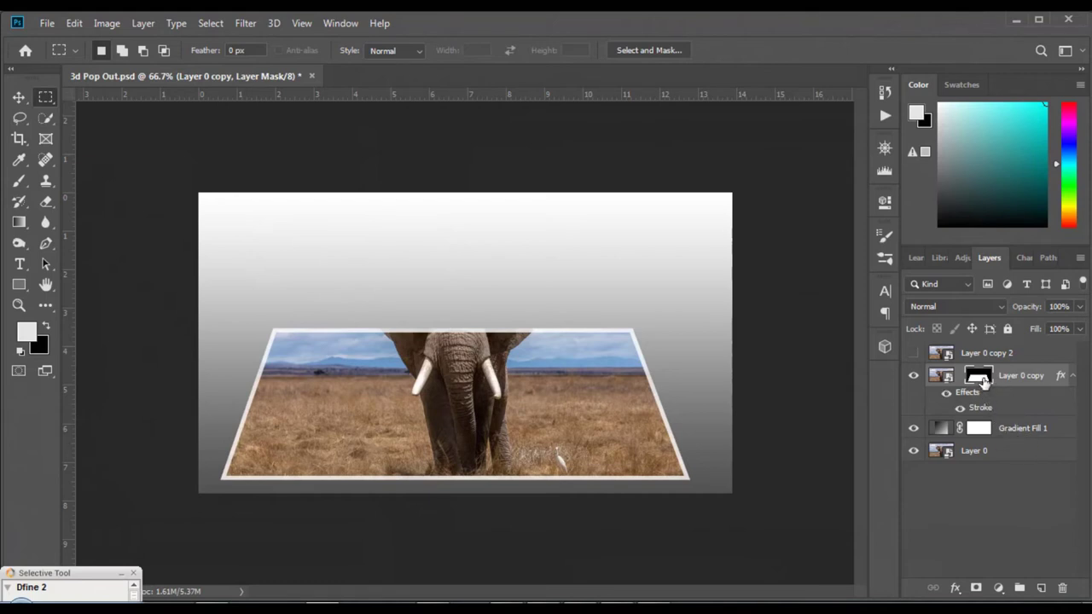
drag(984, 382, 985, 385)
ctrl+click(985, 385)
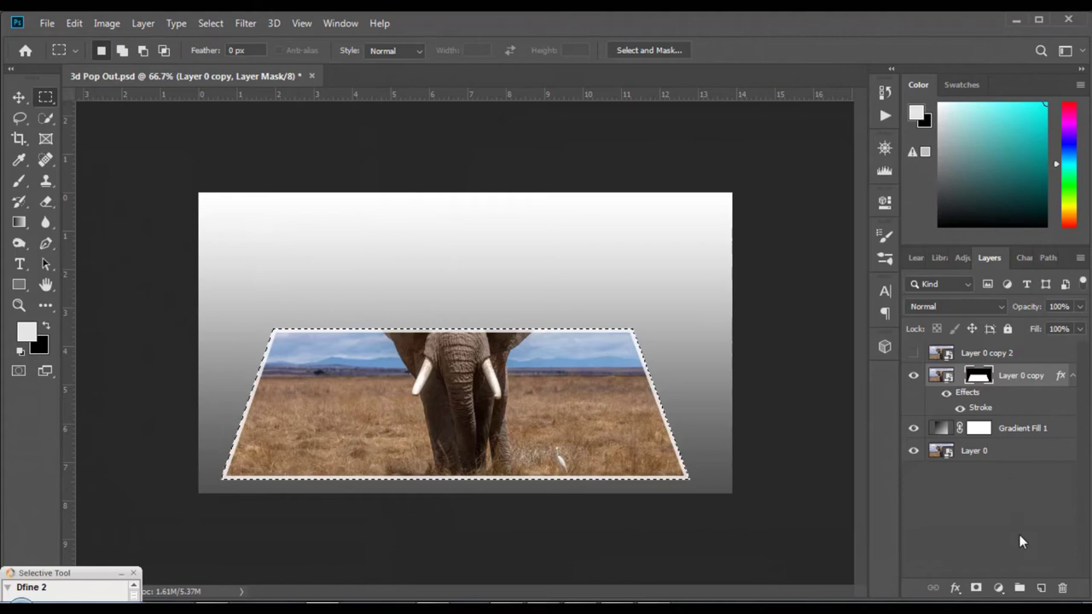
Create Layer 1 below the framed photo and fill the trapezoid selection with black.
click(1041, 591)
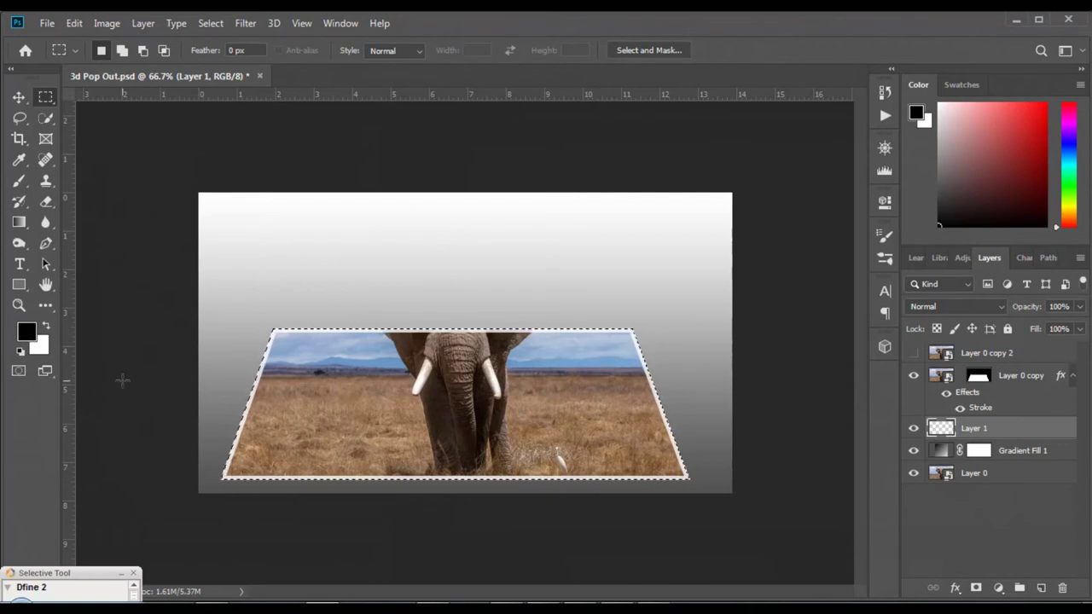
key(alt)
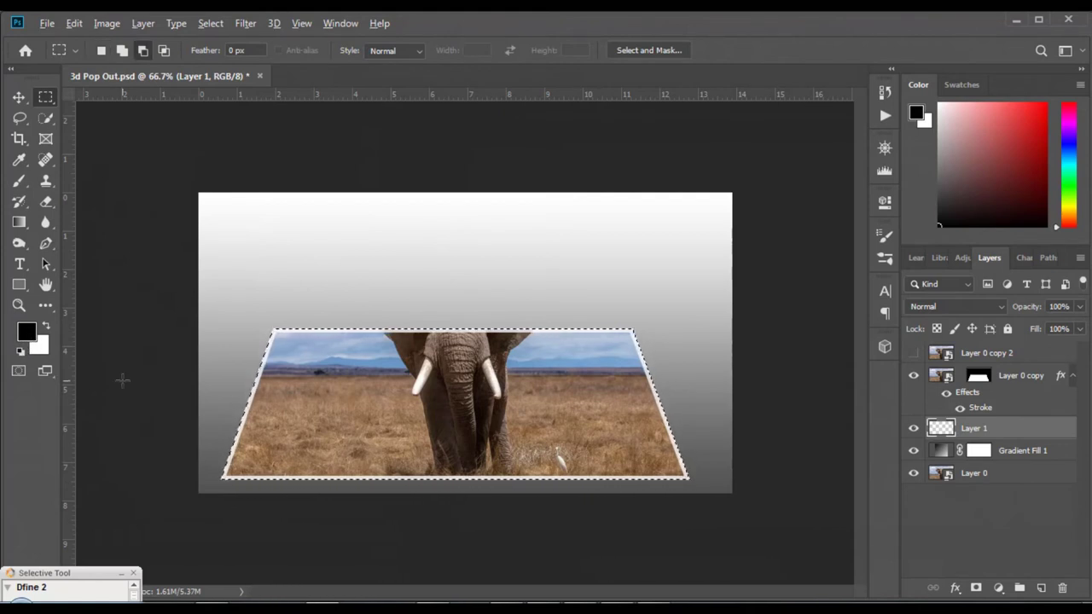
key(alt+BackSpace)
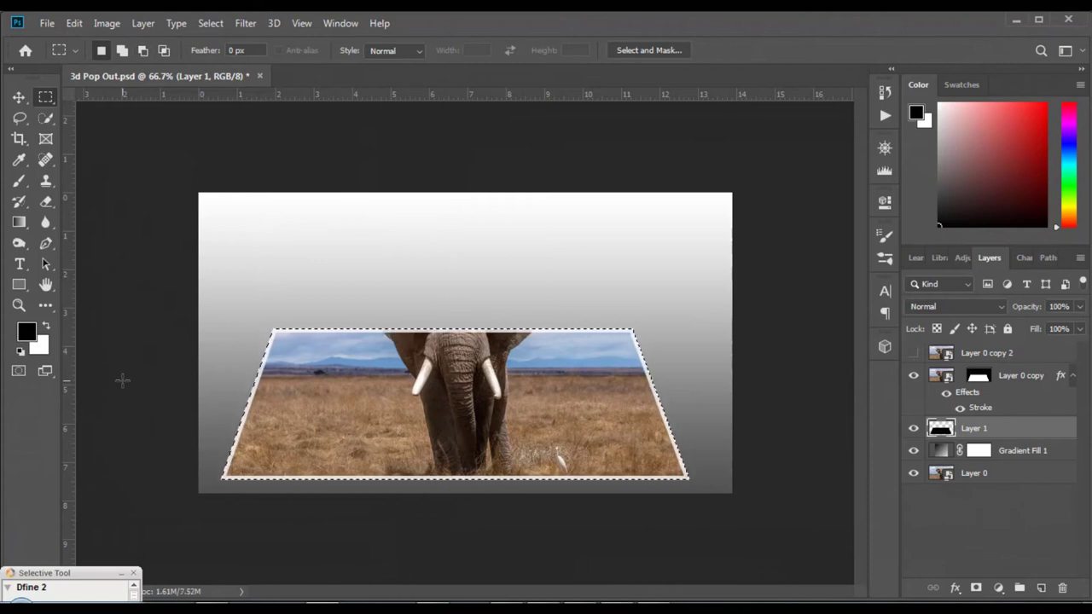
click(1072, 376)
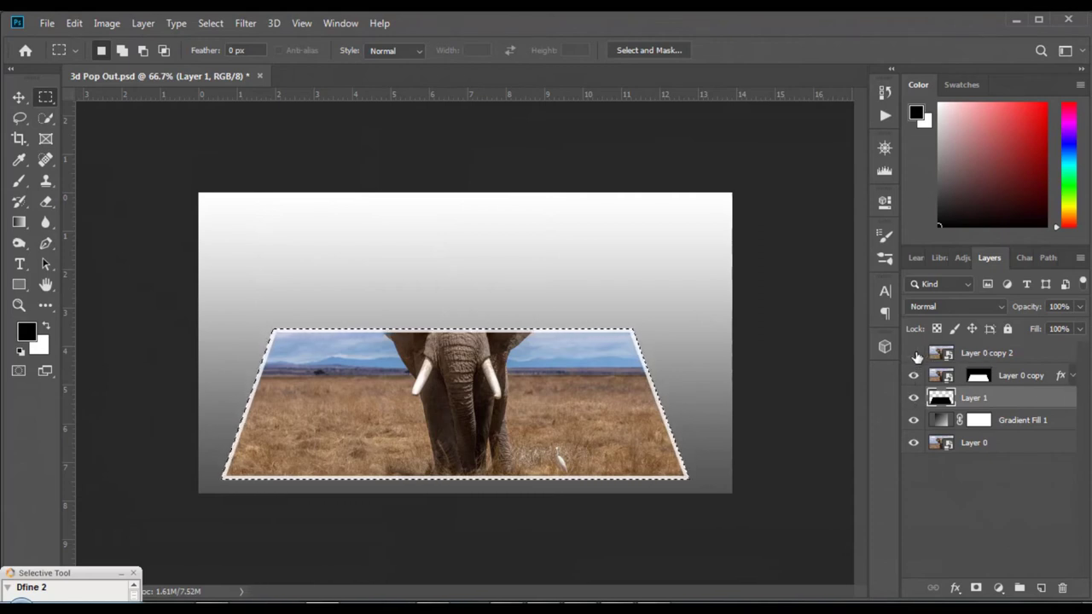
Show Layer 0 copy 2 and start a Quick Selection along the elephant's left ear.
click(914, 353)
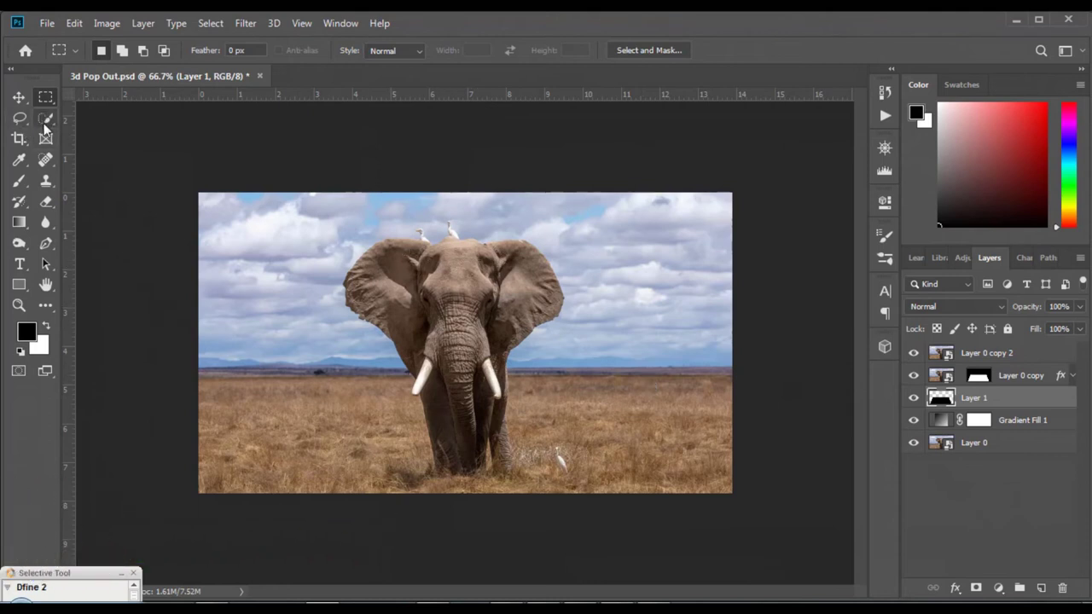
drag(45, 119, 101, 132)
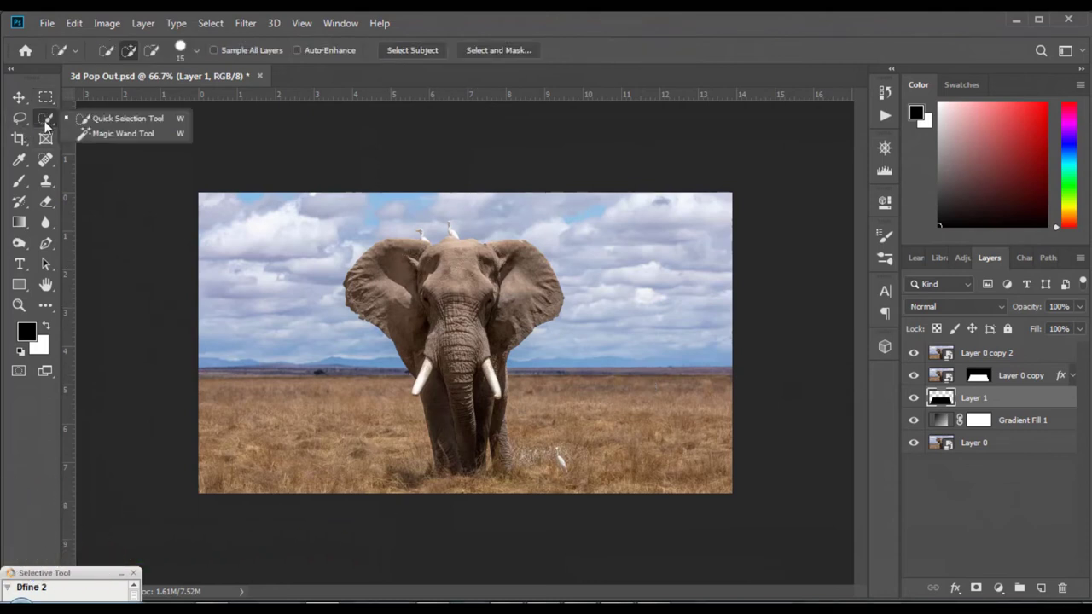
click(121, 122)
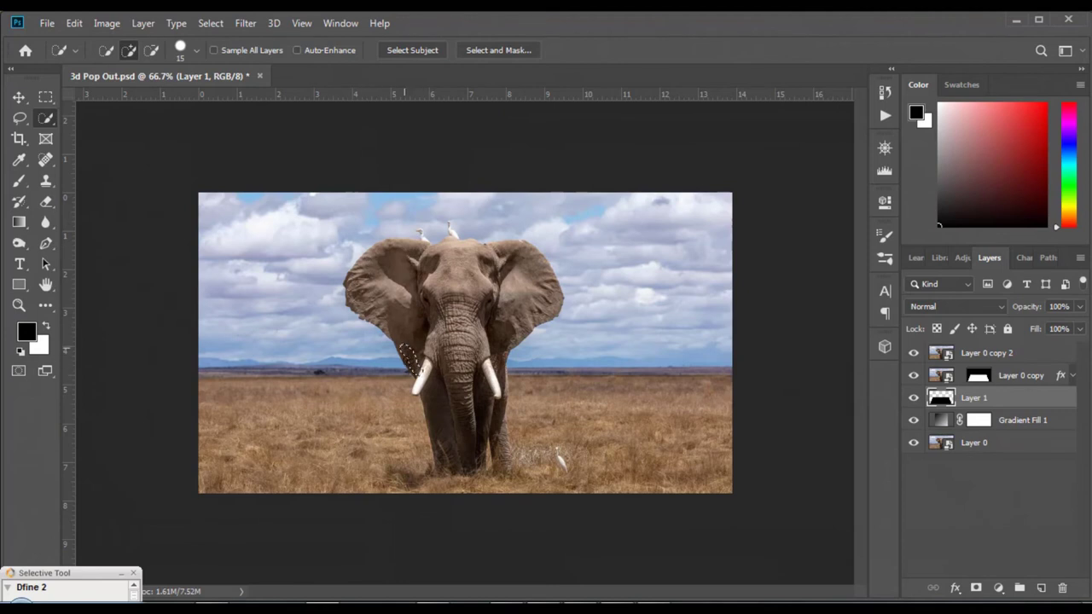
drag(408, 363, 360, 266)
Discard that stray selection, activate Layer 0 copy 2, and select the head, ears and tusks.
key(ctrl+z)
key(ctrl+d)
click(994, 353)
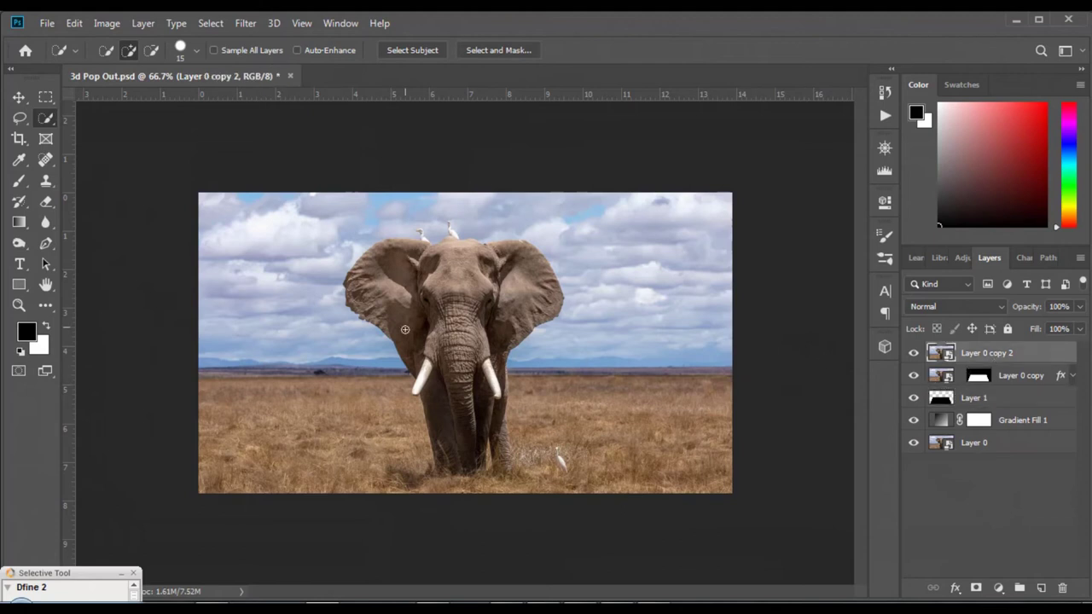
mouse_move(416, 371)
mouse_down()
mouse_move(363, 288)
mouse_move(393, 256)
mouse_move(519, 257)
mouse_move(540, 293)
mouse_move(468, 324)
mouse_move(459, 356)
mouse_move(475, 363)
mouse_up()
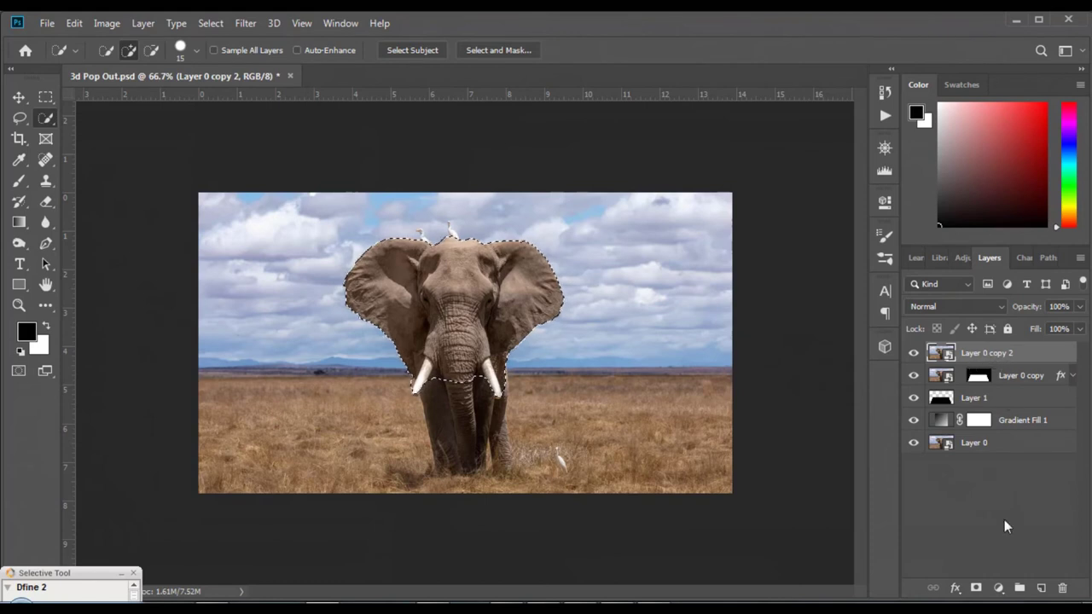
Mask Layer 0 copy 2 to the head-and-tusks selection, then target Layer 0 copy's mask.
click(977, 589)
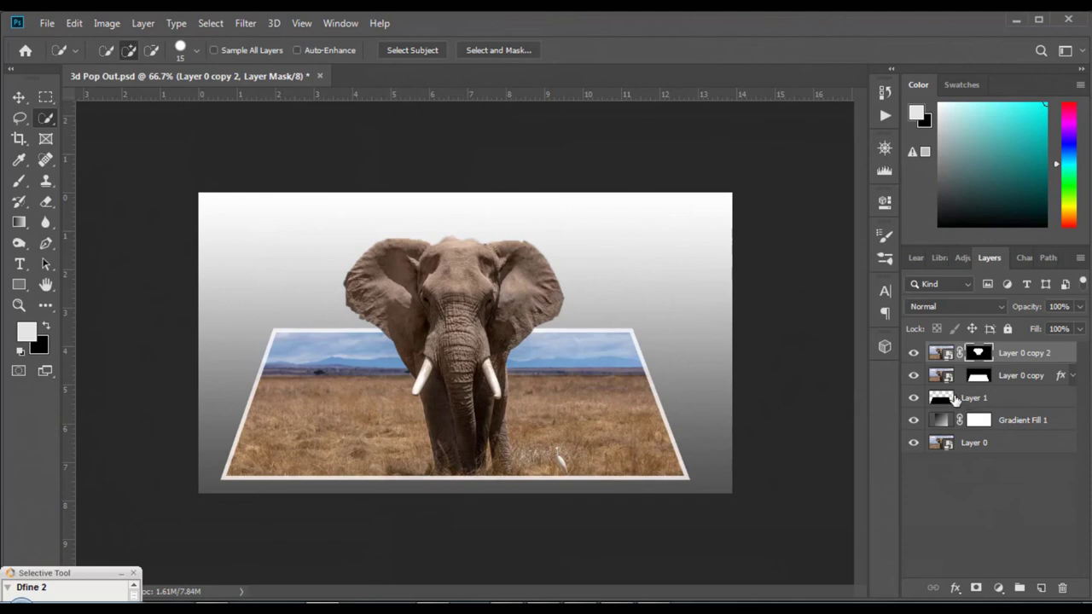
click(982, 383)
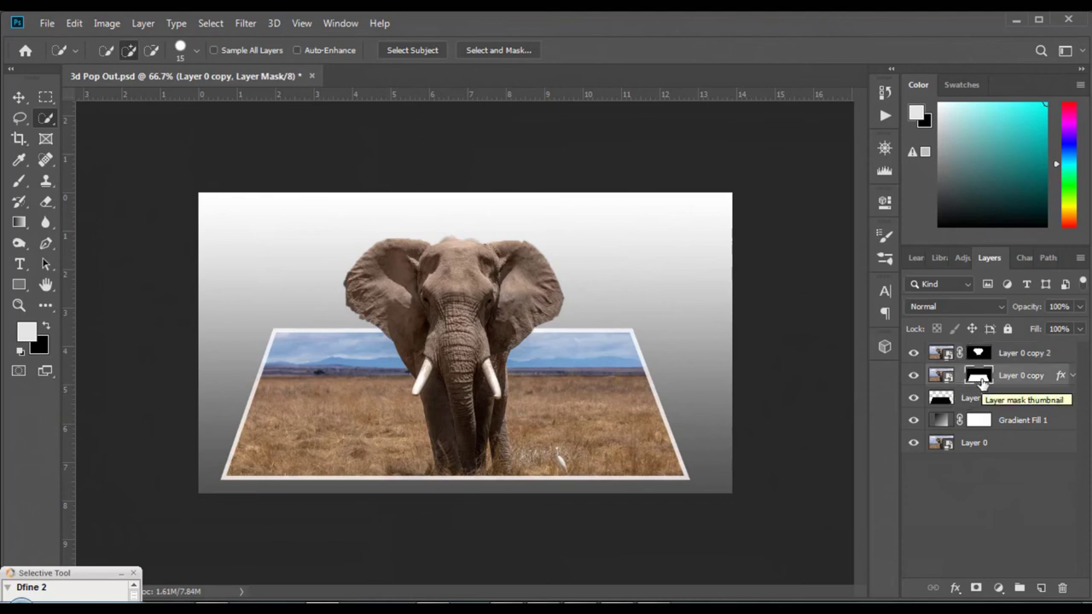
Warp the photo frame layer, pulling its bottom corners up and outward.
click(74, 23)
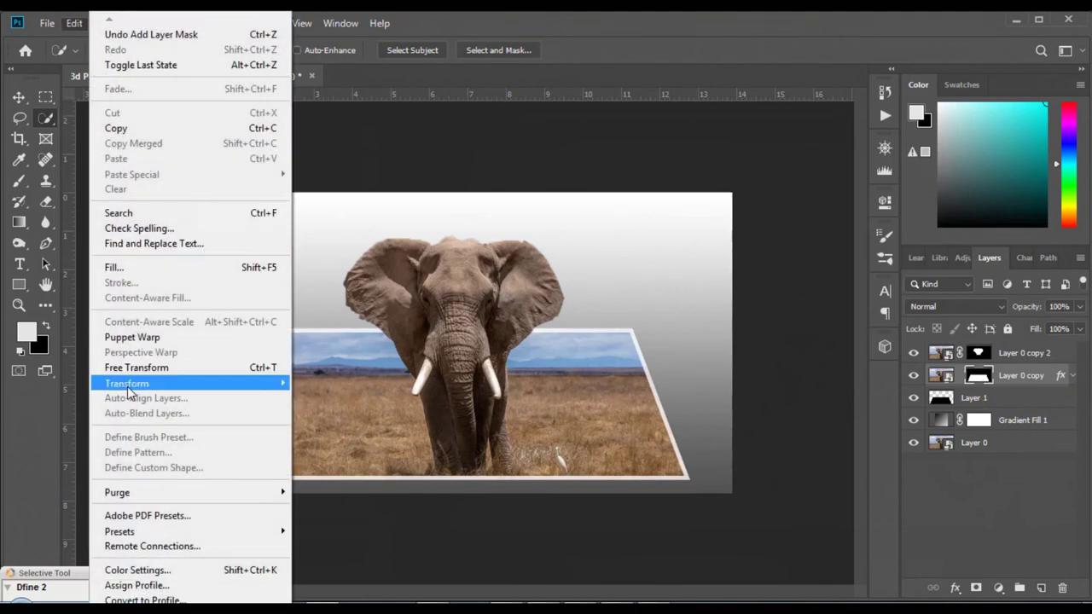
mouse_move(137, 383)
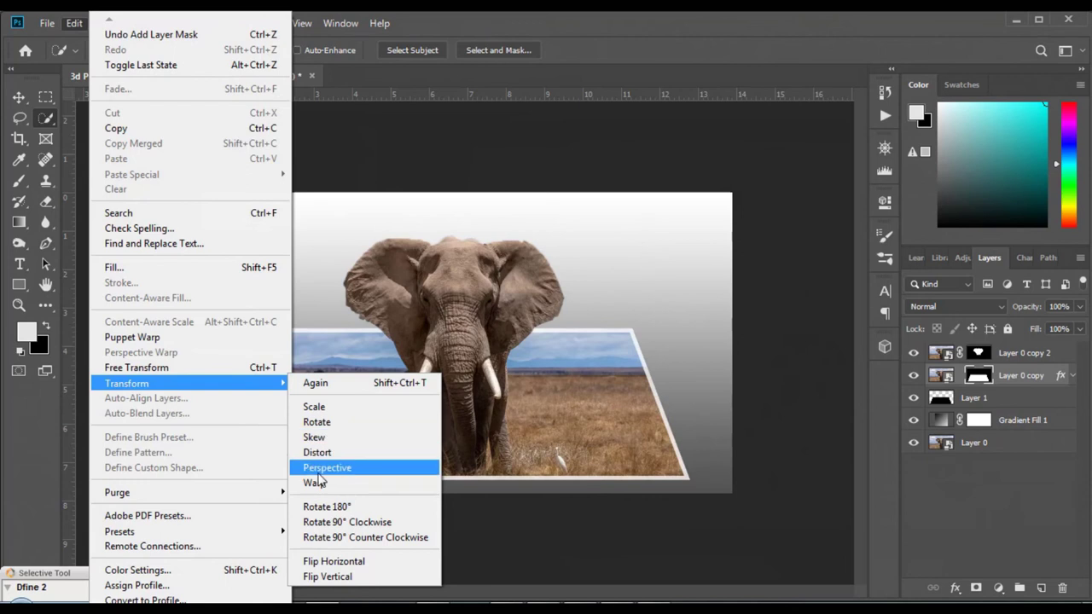
click(316, 484)
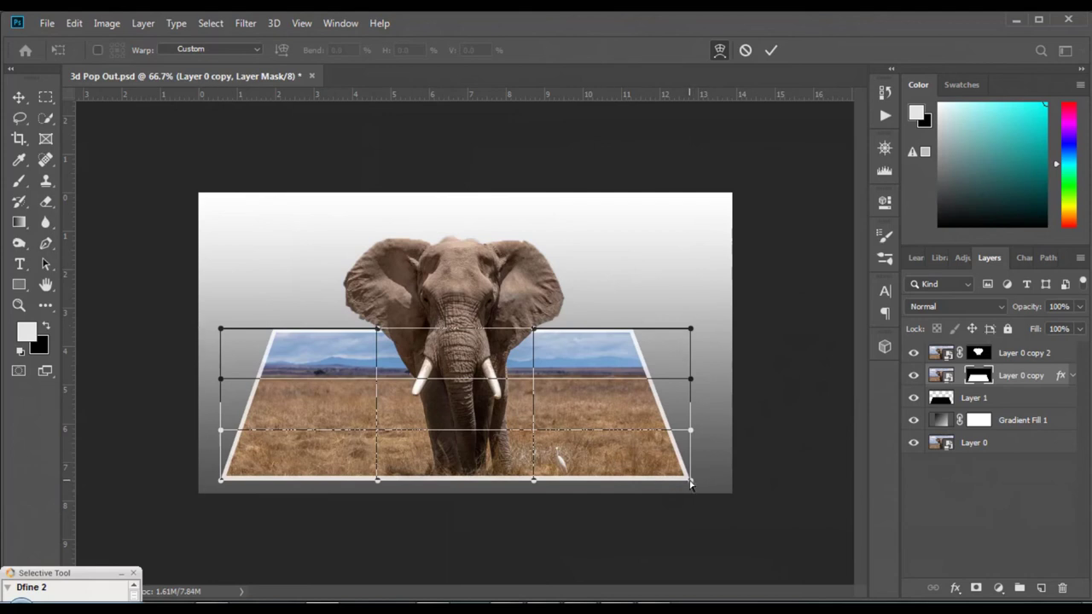
drag(692, 485, 698, 472)
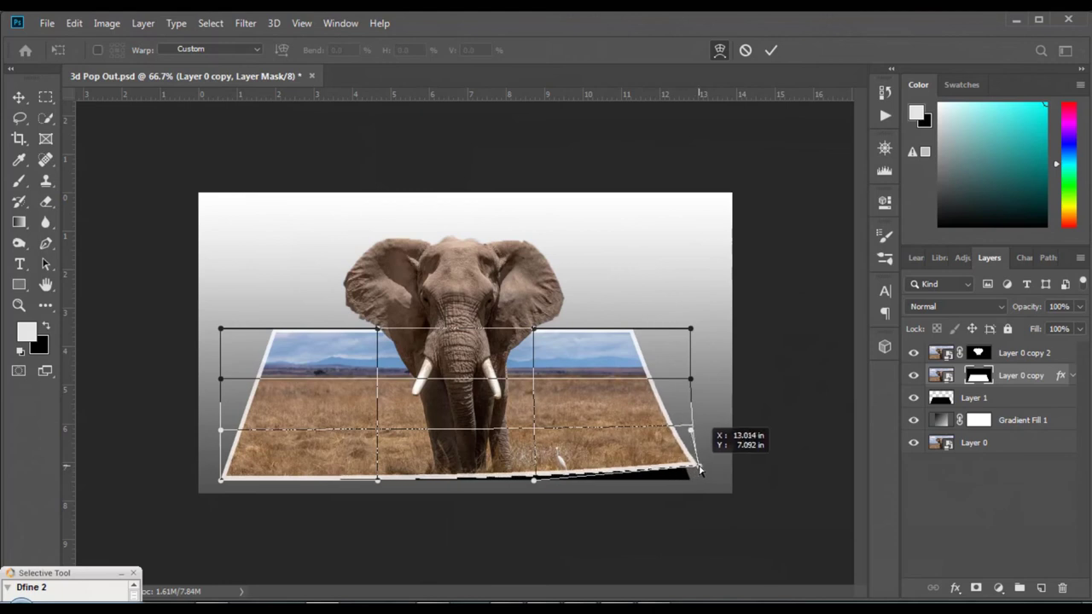
drag(698, 472, 700, 465)
drag(219, 483, 213, 468)
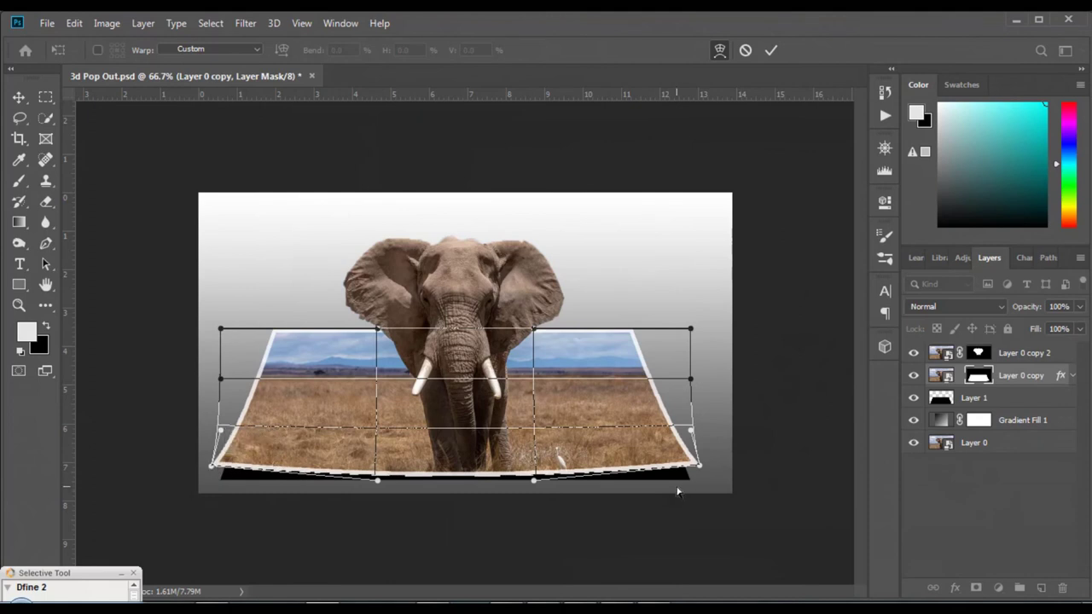
Flare the frame's top corners up and outward, then commit the warp.
drag(221, 330, 201, 322)
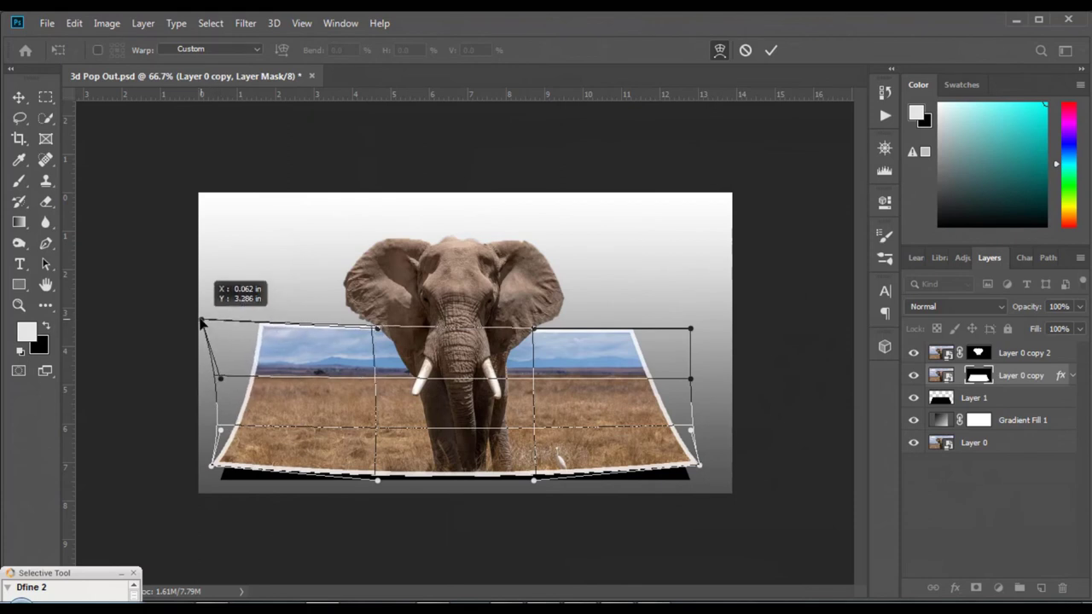
drag(202, 321, 195, 319)
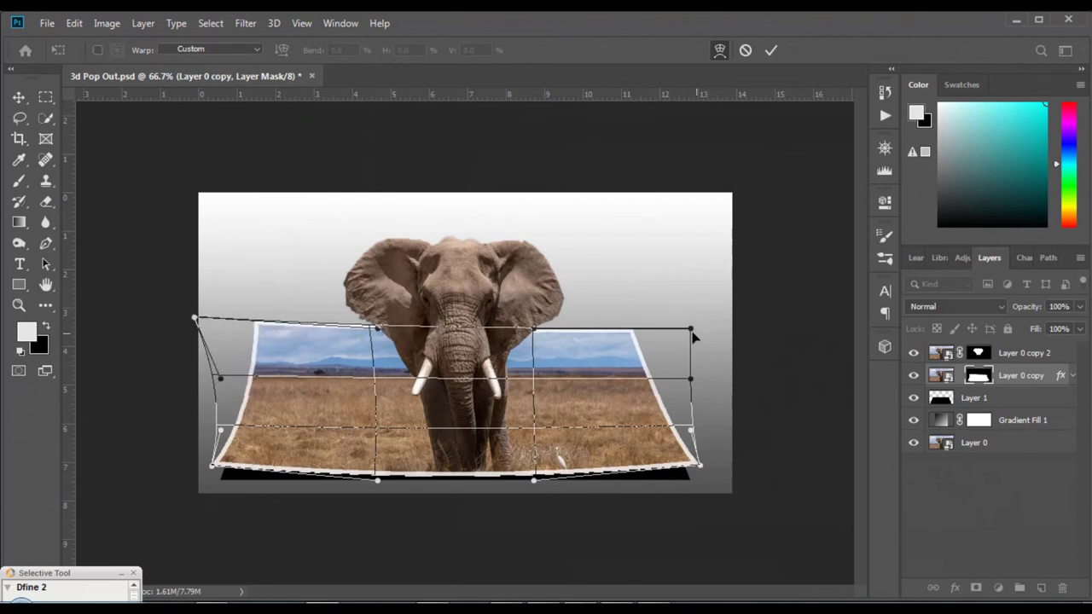
drag(692, 328, 720, 322)
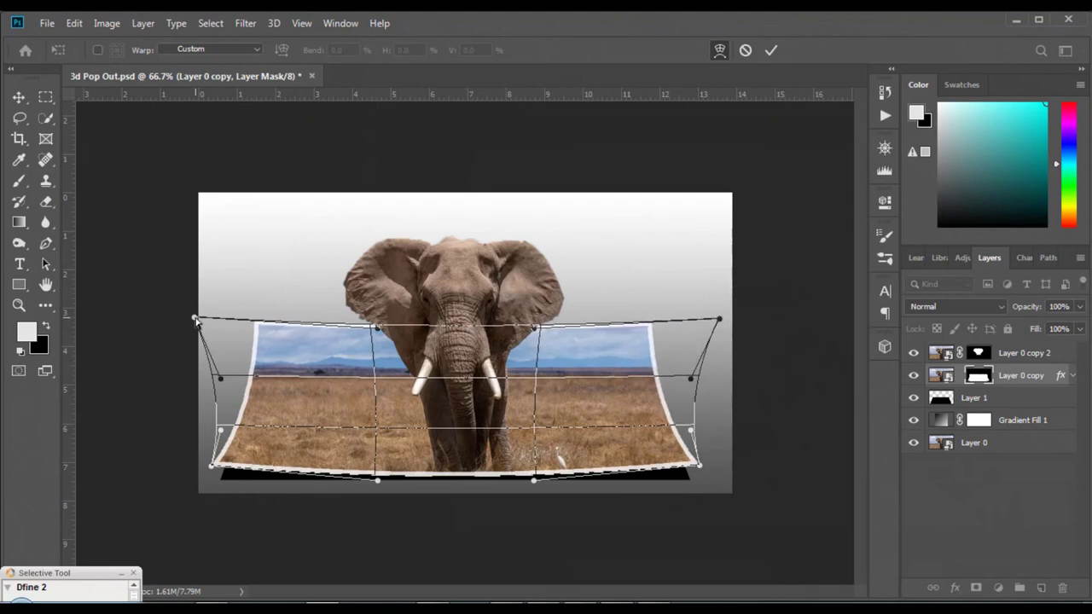
drag(195, 318, 193, 316)
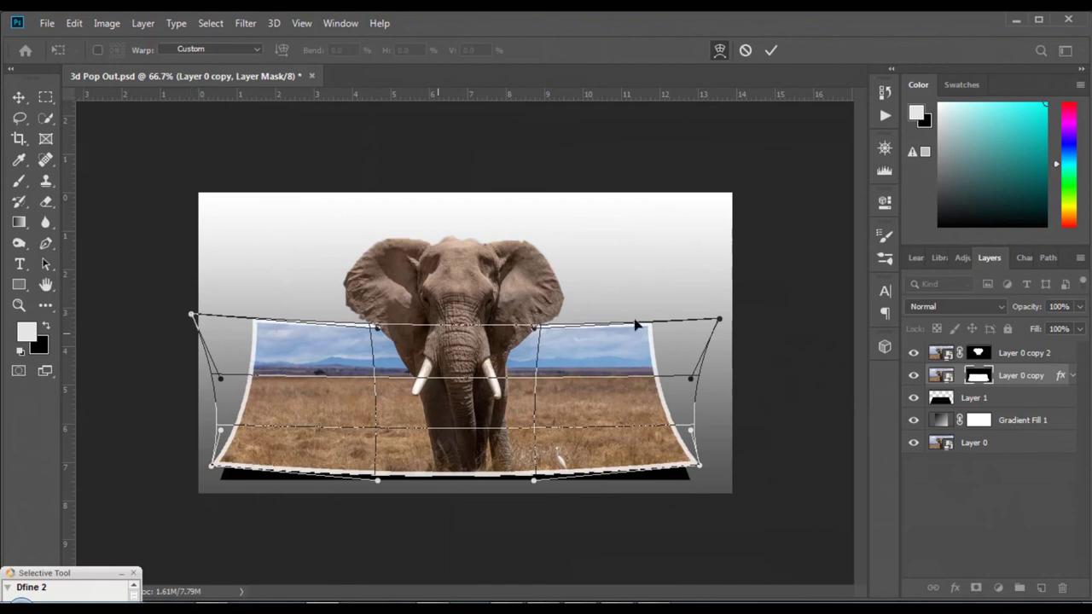
drag(721, 322, 720, 316)
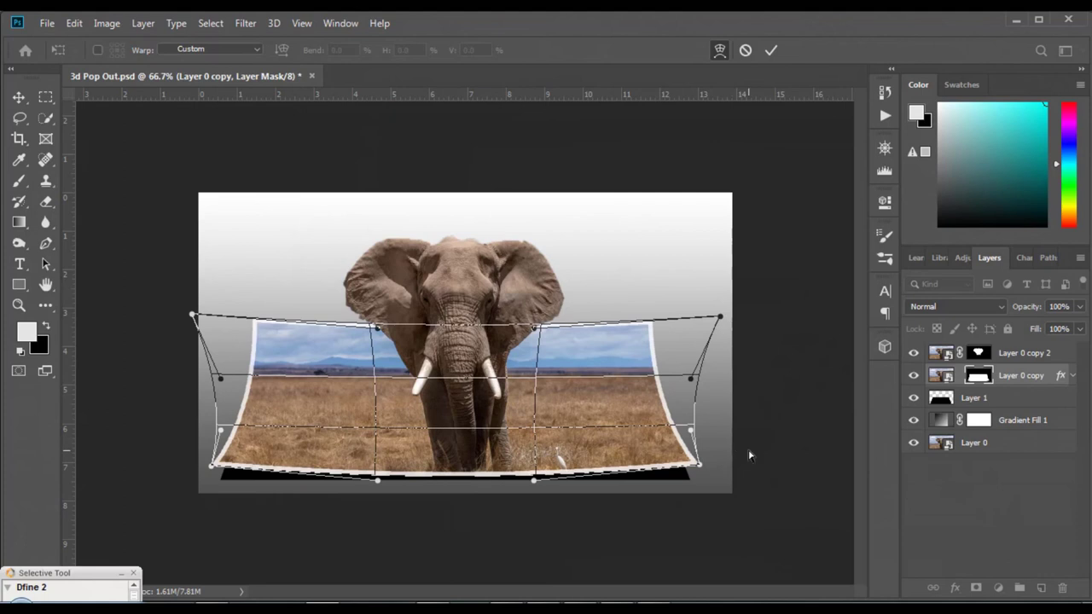
key(Return)
key(w)
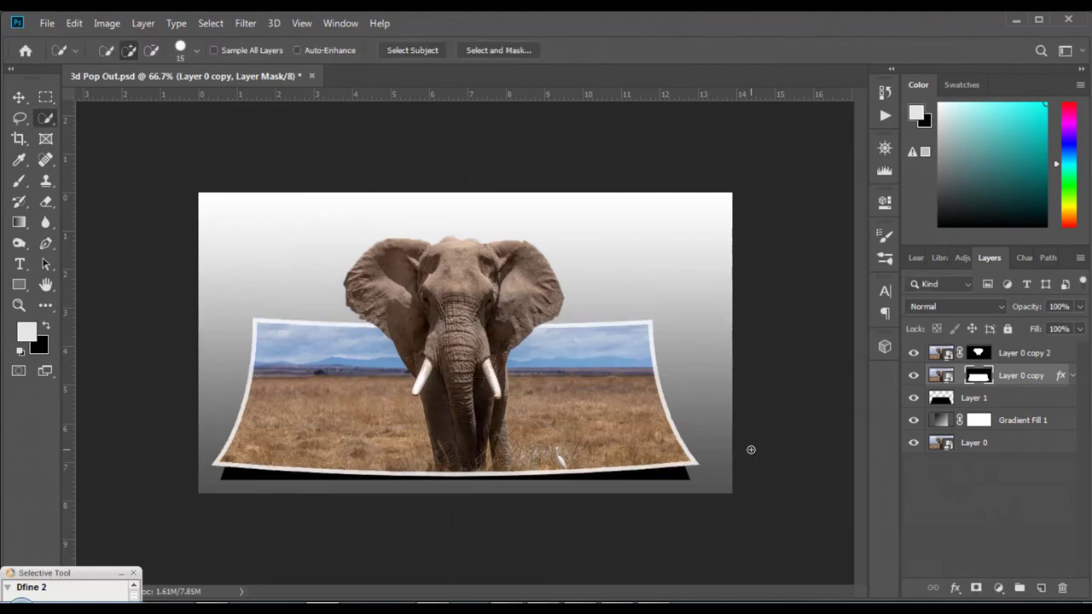
Soften Layer 1's black shadow shape with a 16.6-pixel Gaussian Blur.
click(974, 399)
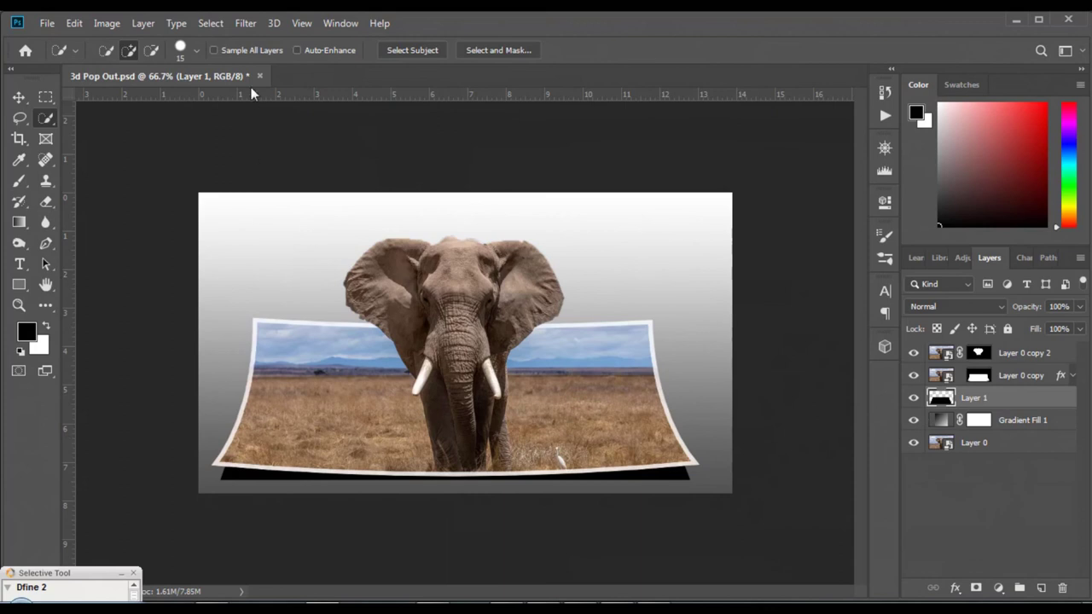
click(245, 23)
mouse_move(255, 205)
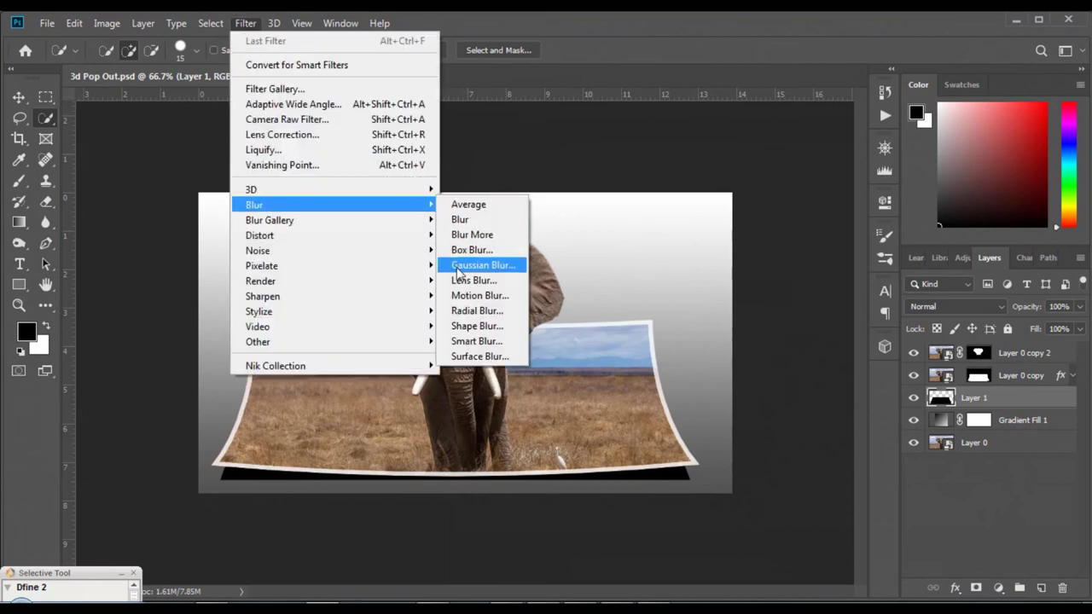
click(458, 267)
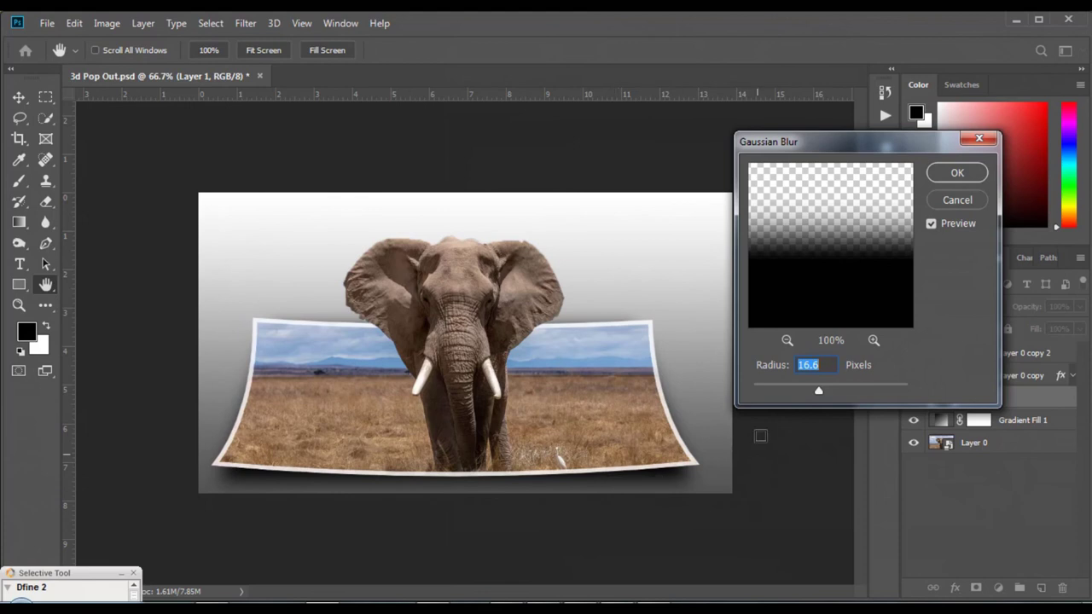
drag(819, 391, 795, 393)
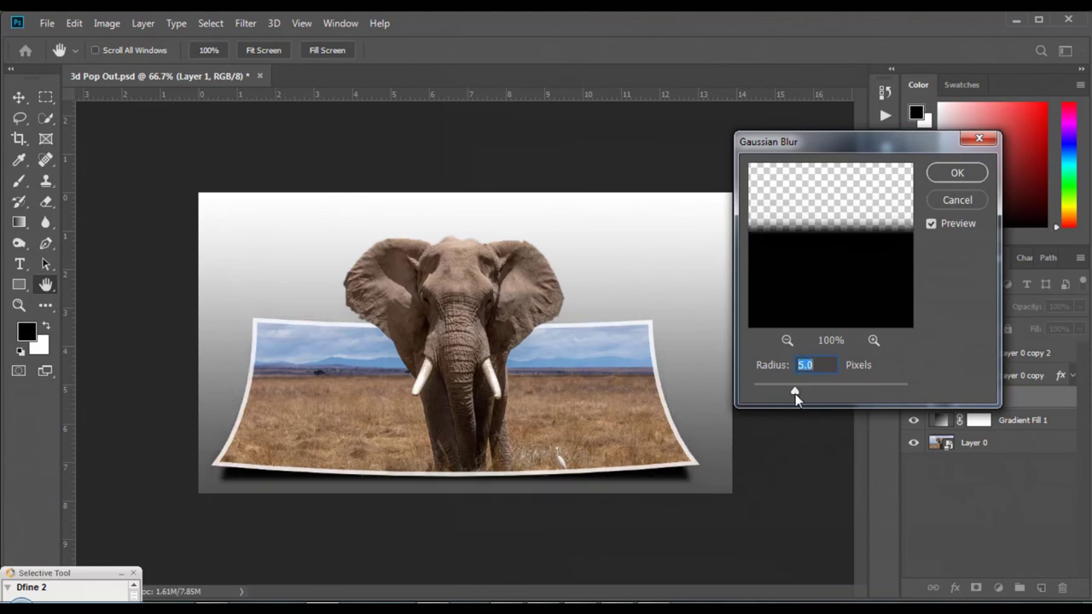
drag(795, 393, 820, 394)
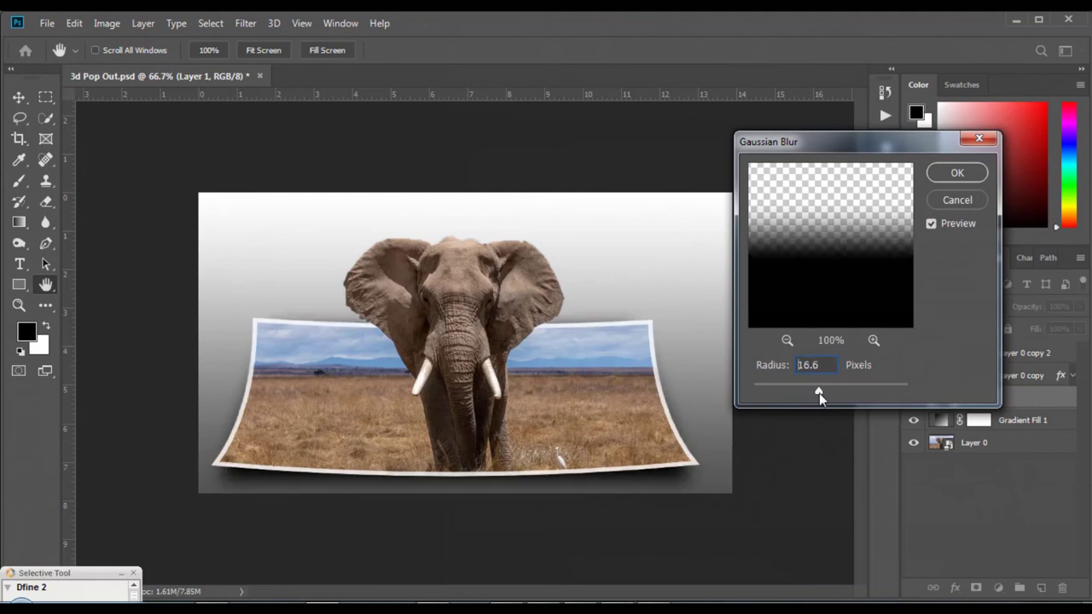
double_click(809, 365)
click(957, 173)
key(w)
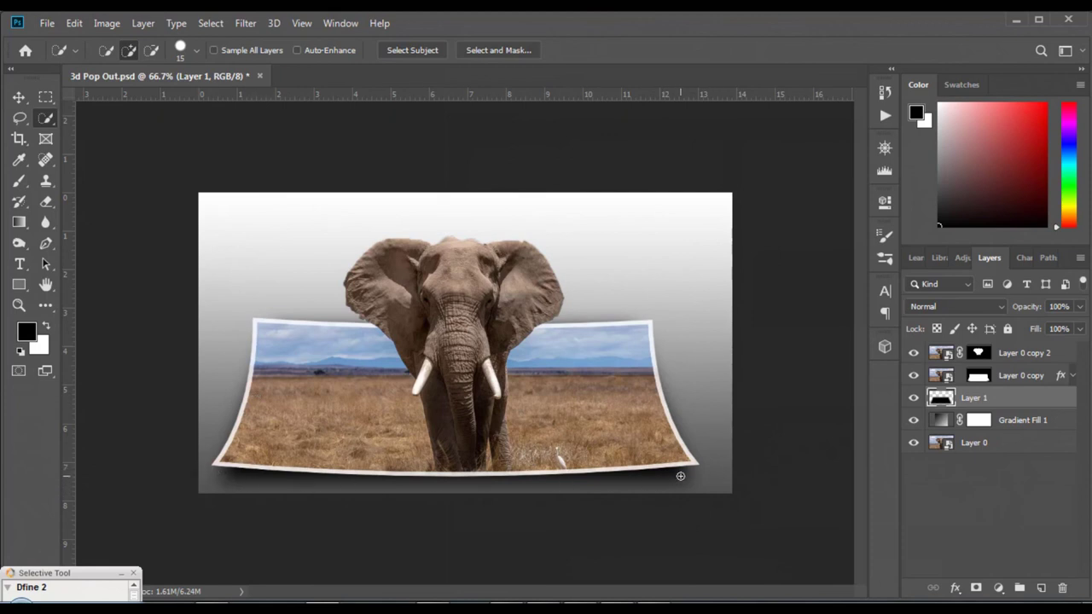
Load Layer 1's shadow as a selection and warp its top-left corner and left edge inward.
ctrl+click(941, 401)
click(74, 23)
mouse_move(126, 384)
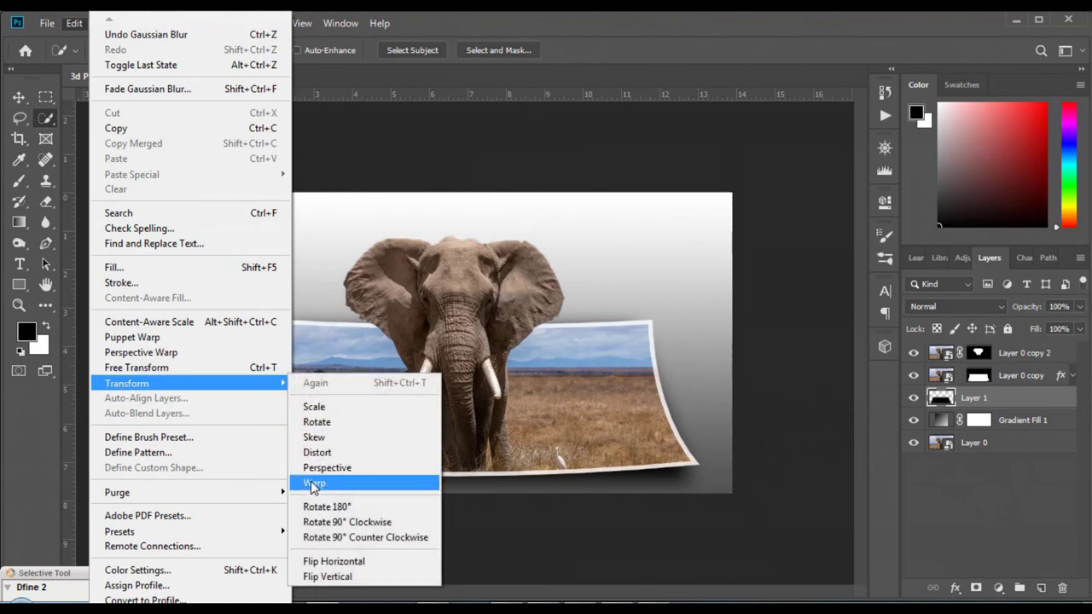
click(313, 484)
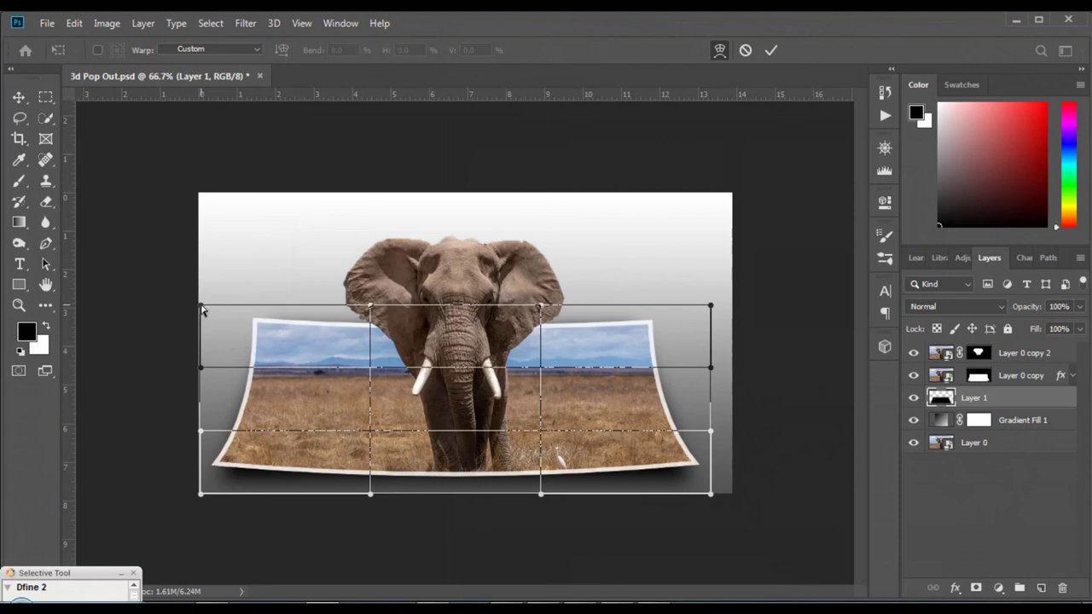
drag(201, 306, 238, 308)
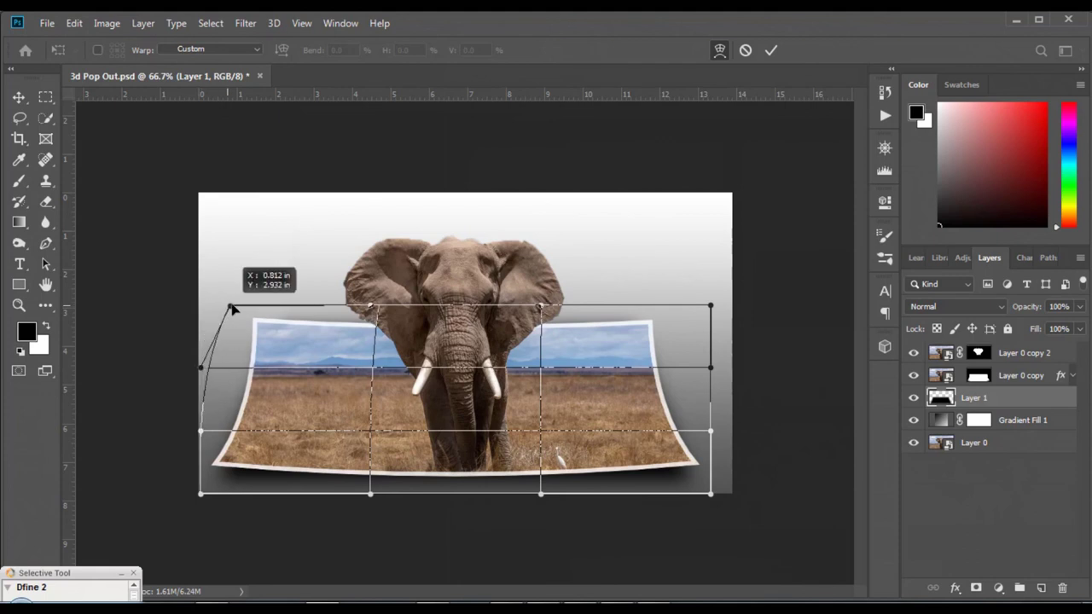
drag(201, 369, 269, 370)
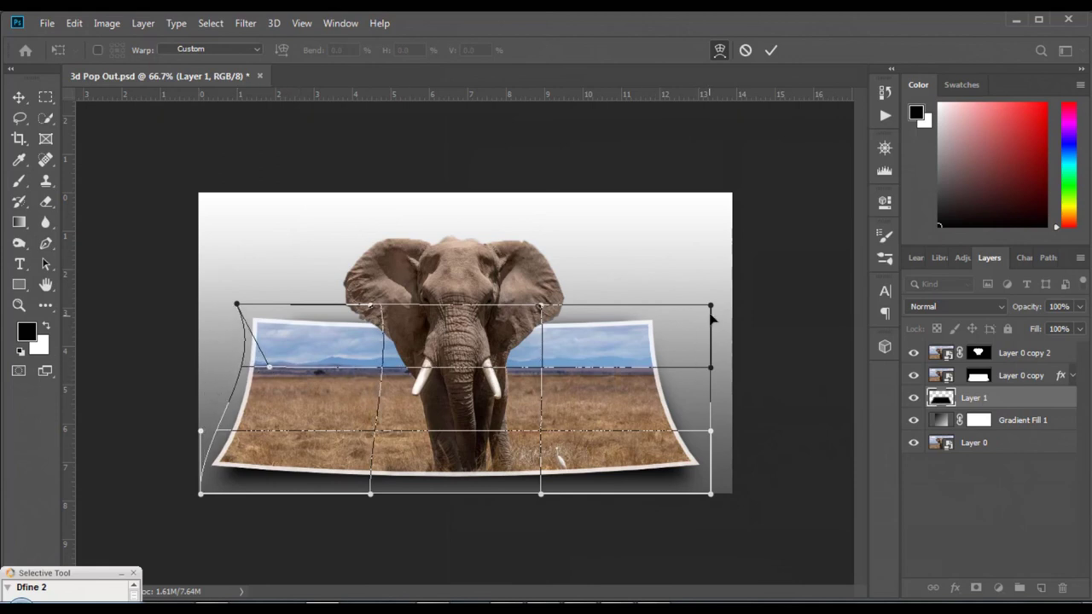
Curve the shadow's right corner and edge inward, dip the top middle, and commit the warp.
drag(712, 307, 646, 311)
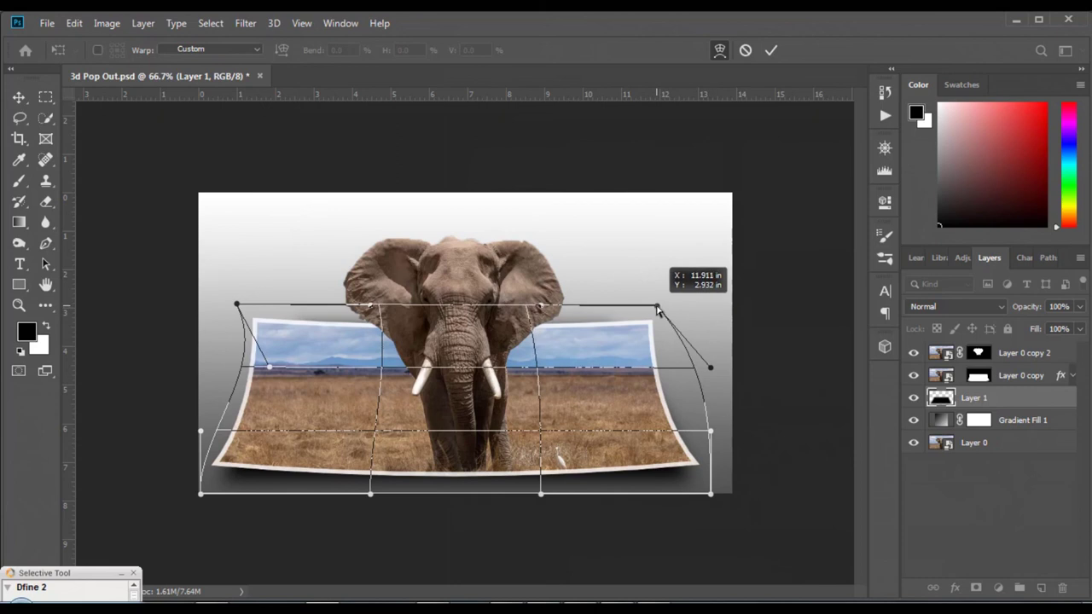
drag(710, 371, 638, 385)
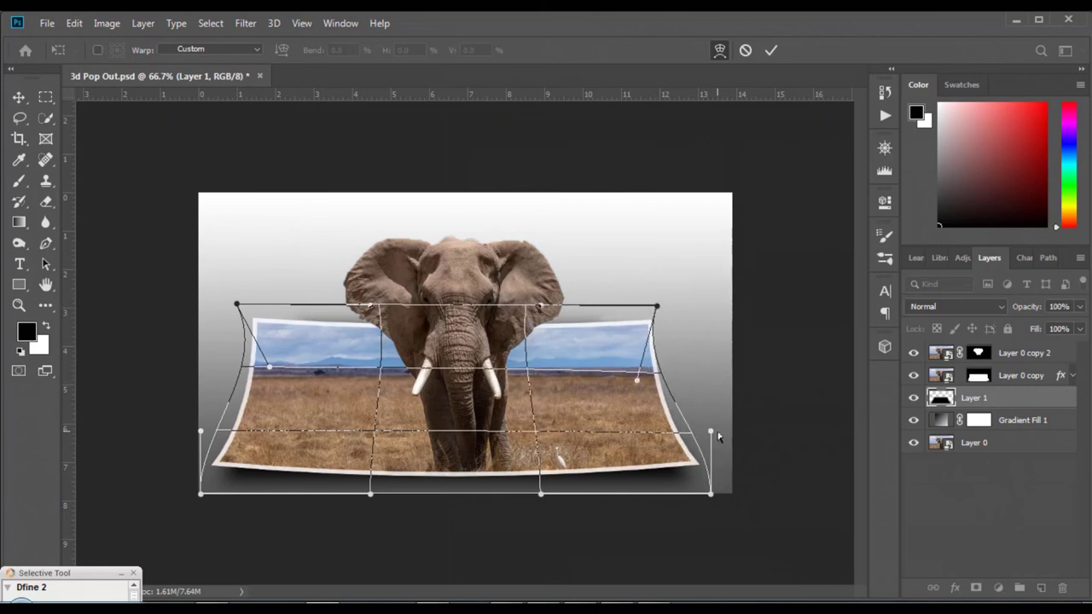
drag(707, 437, 707, 437)
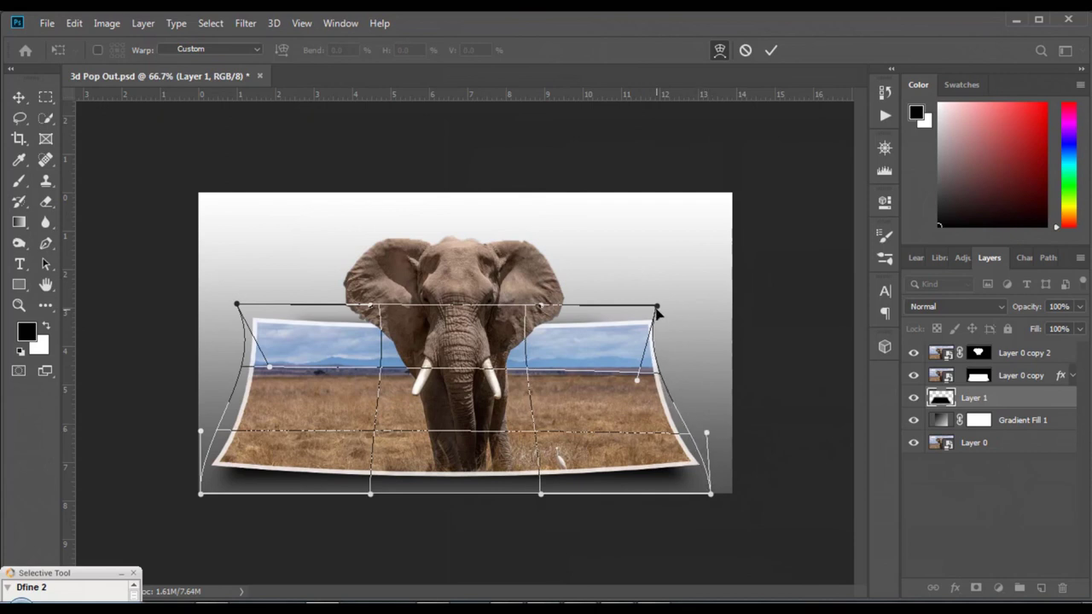
drag(661, 312, 669, 310)
drag(467, 308, 465, 335)
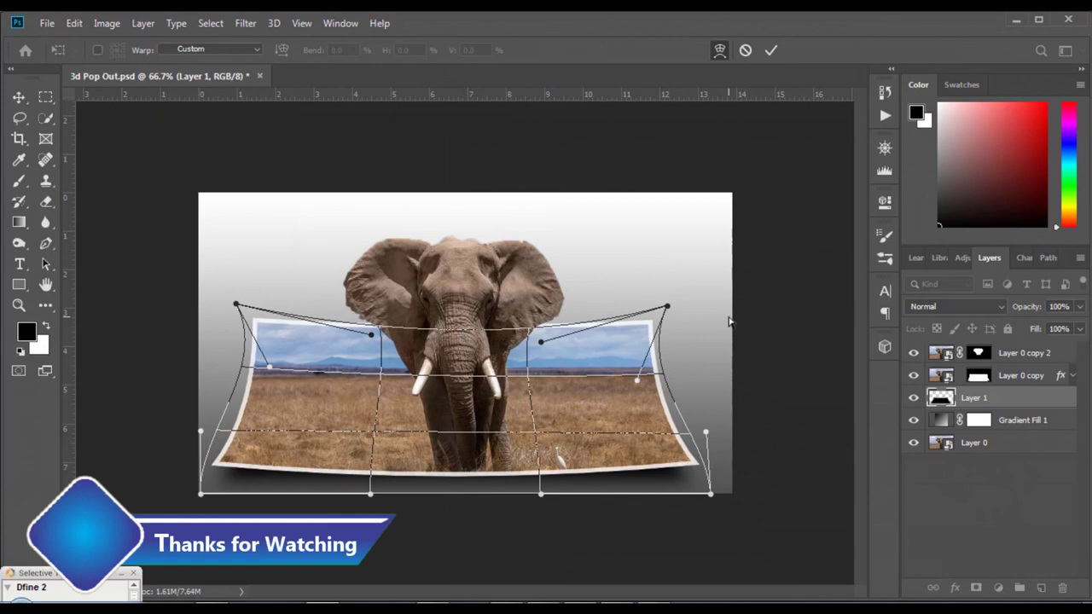
key(Return)
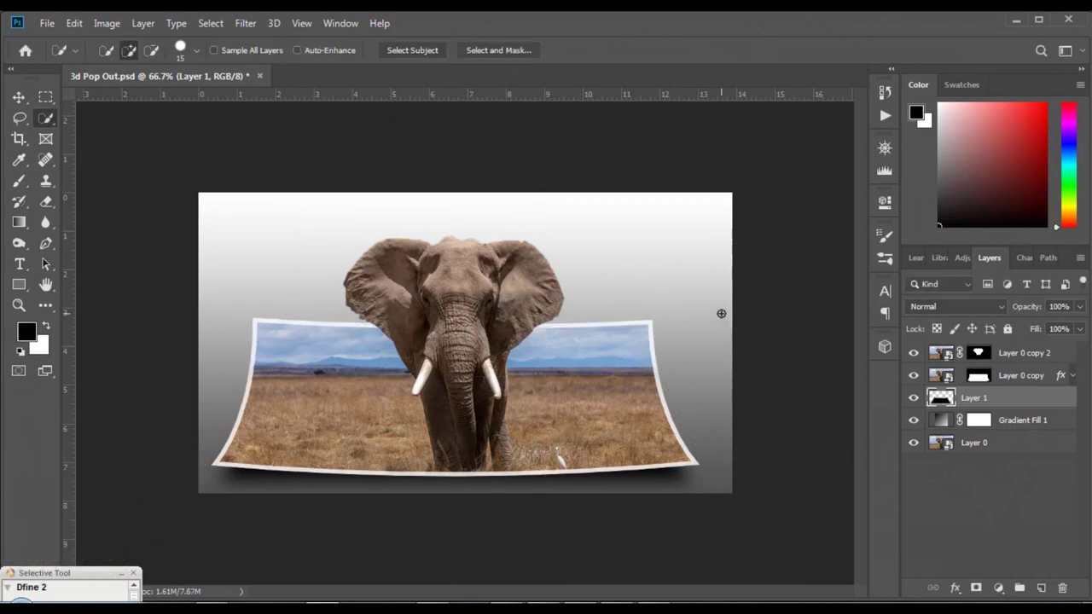